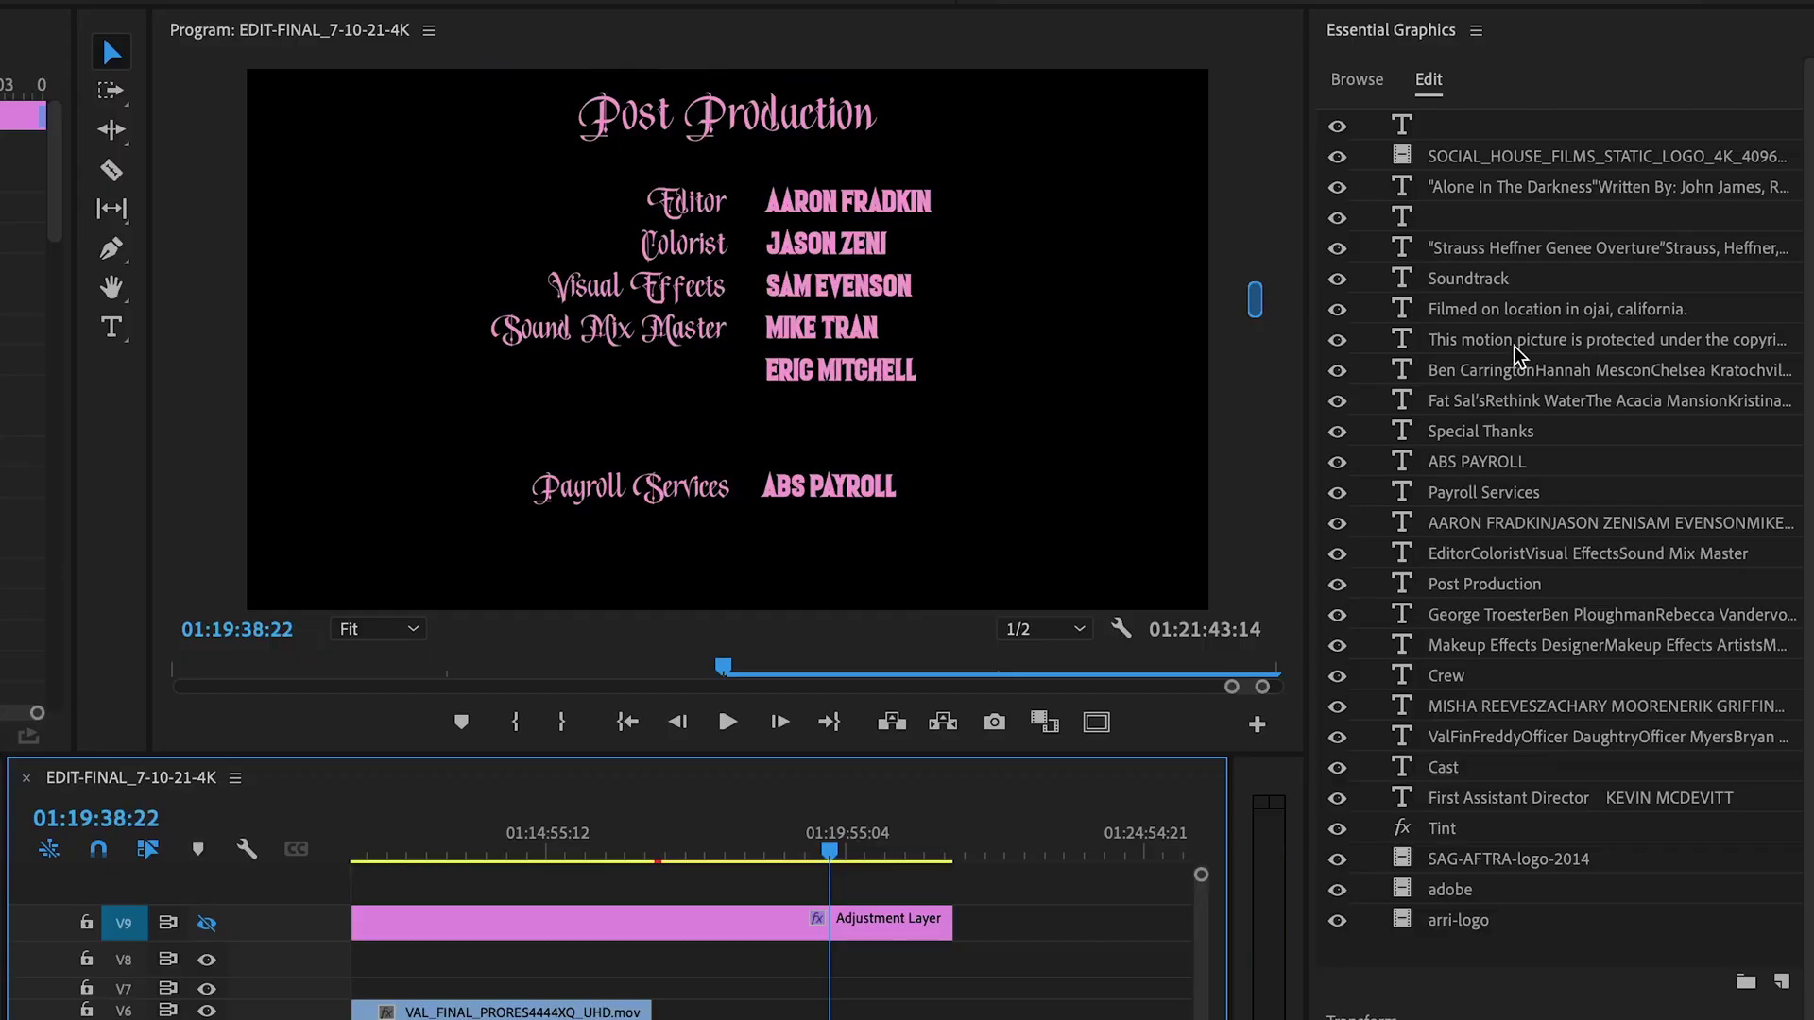
# Play back the finished rolling-credits sequence as a preview of the result.
pyautogui.press('space')
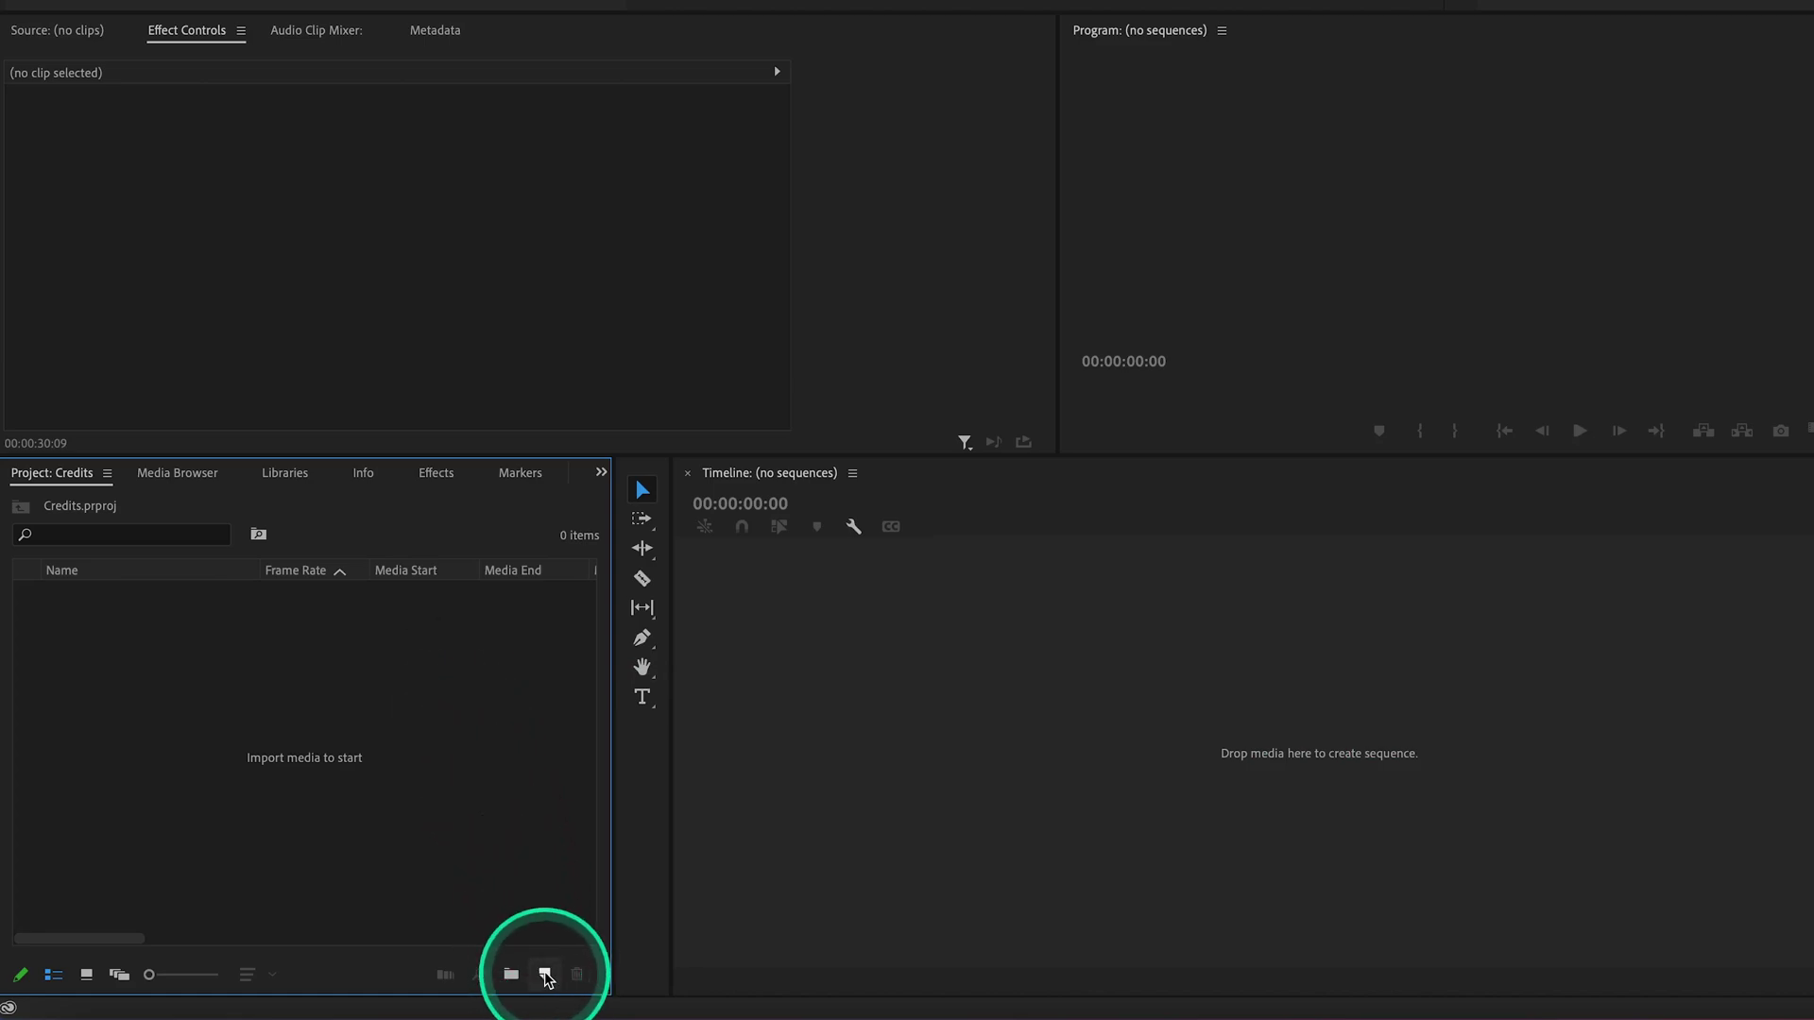
# Create a 4608×1920, 23.976 fps Black Video clip and build a Black Video sequence from it.
pyautogui.click(546, 976)
pyautogui.click(588, 874)
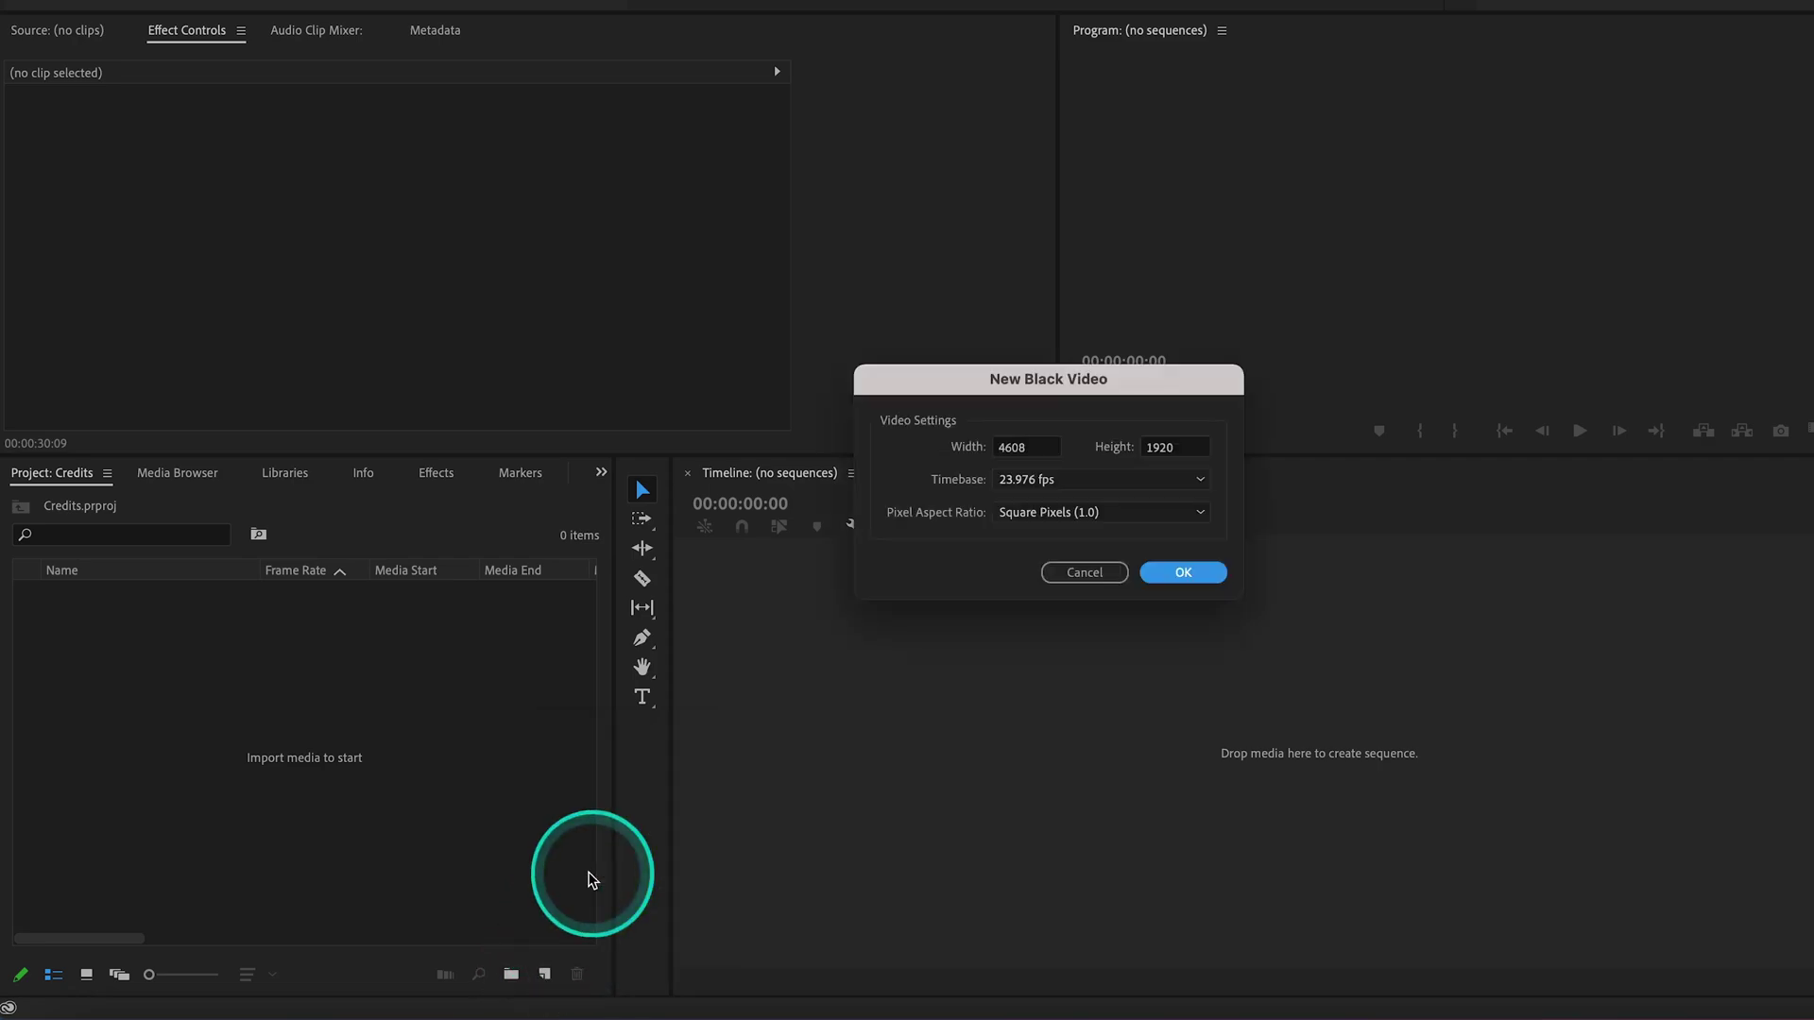
pyautogui.click(1169, 573)
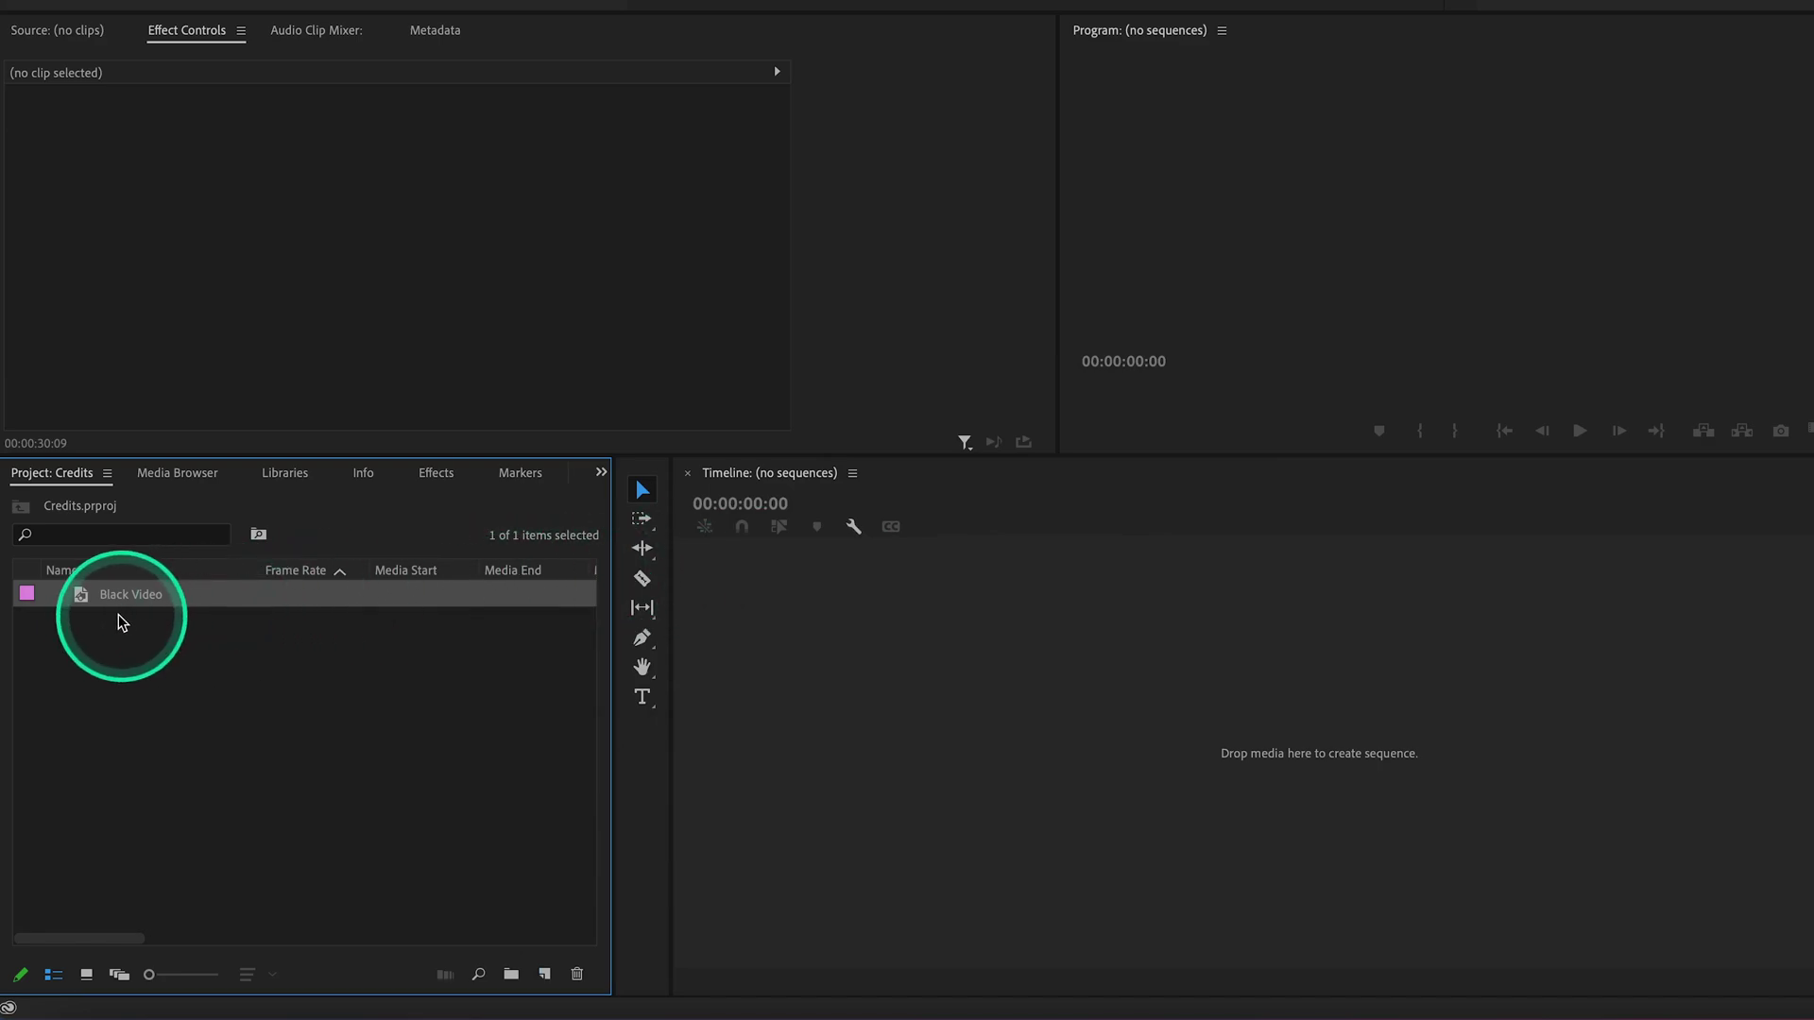
pyautogui.moveTo(1138, 664); pyautogui.dragTo(1146, 661)
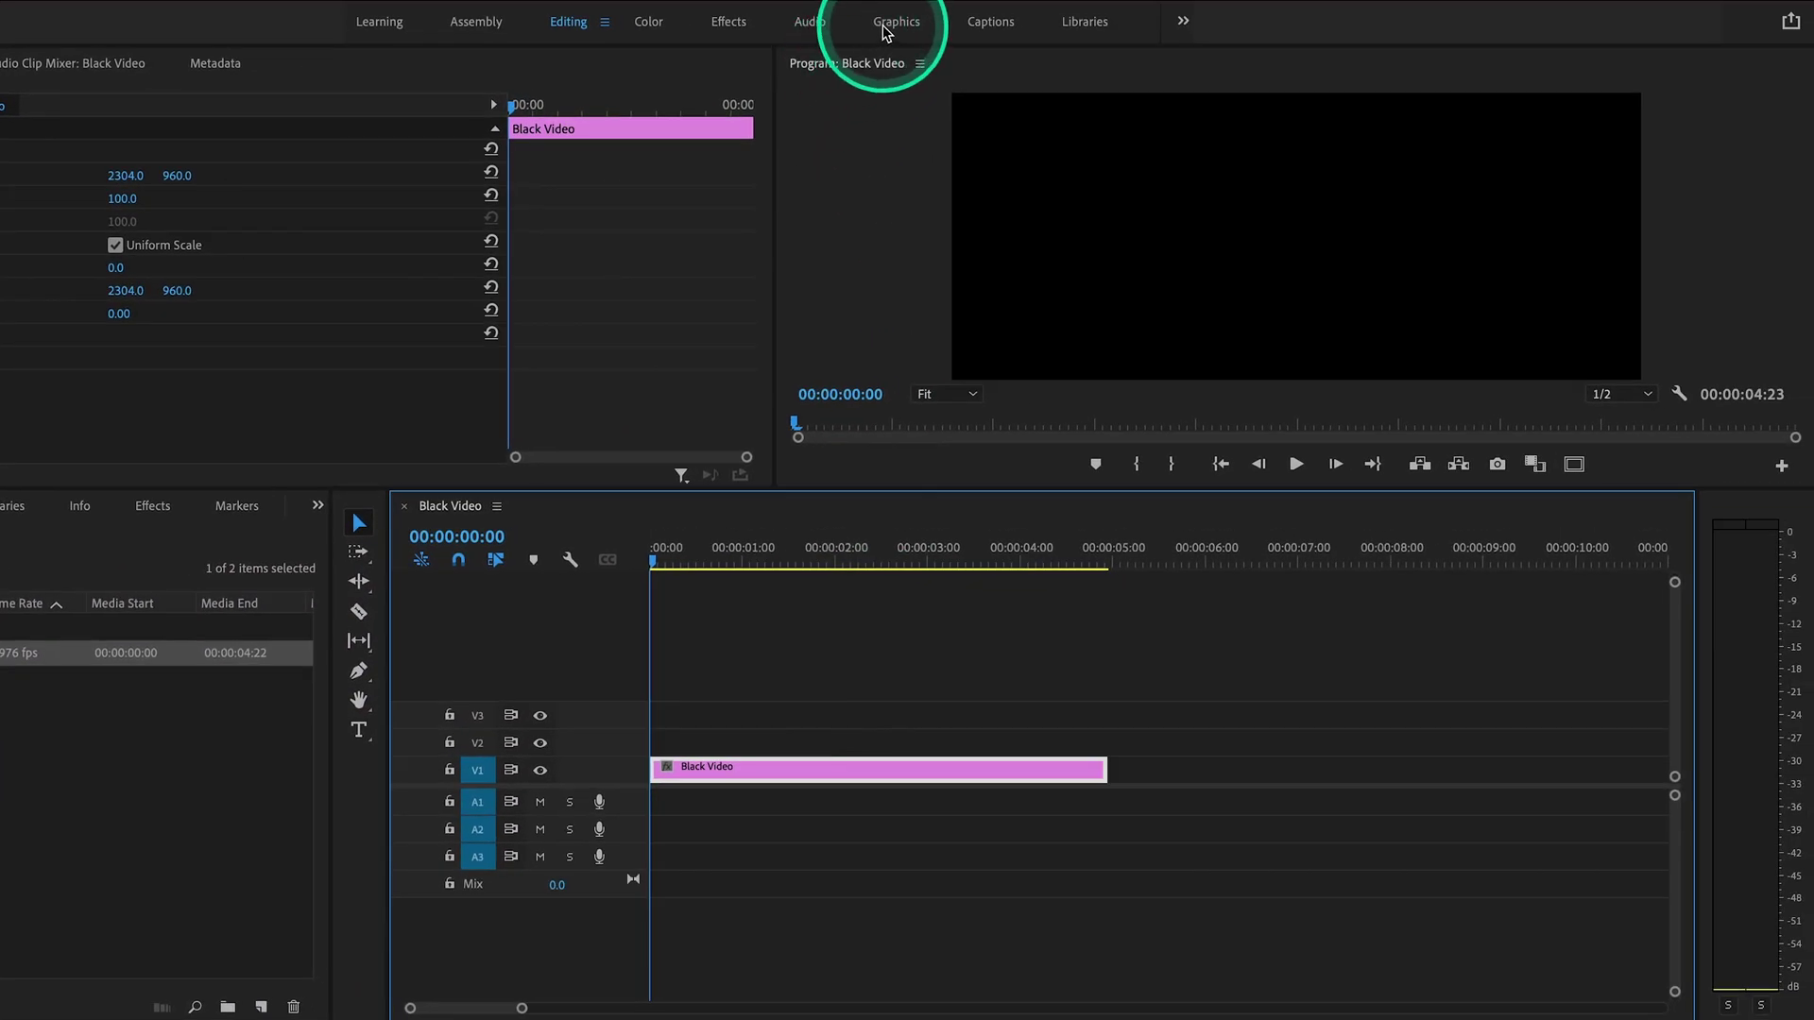
# Switch to the Graphics workspace, enlarge the monitor, and type a 'Credit Roll' text layer in the frame.
pyautogui.click(886, 27)
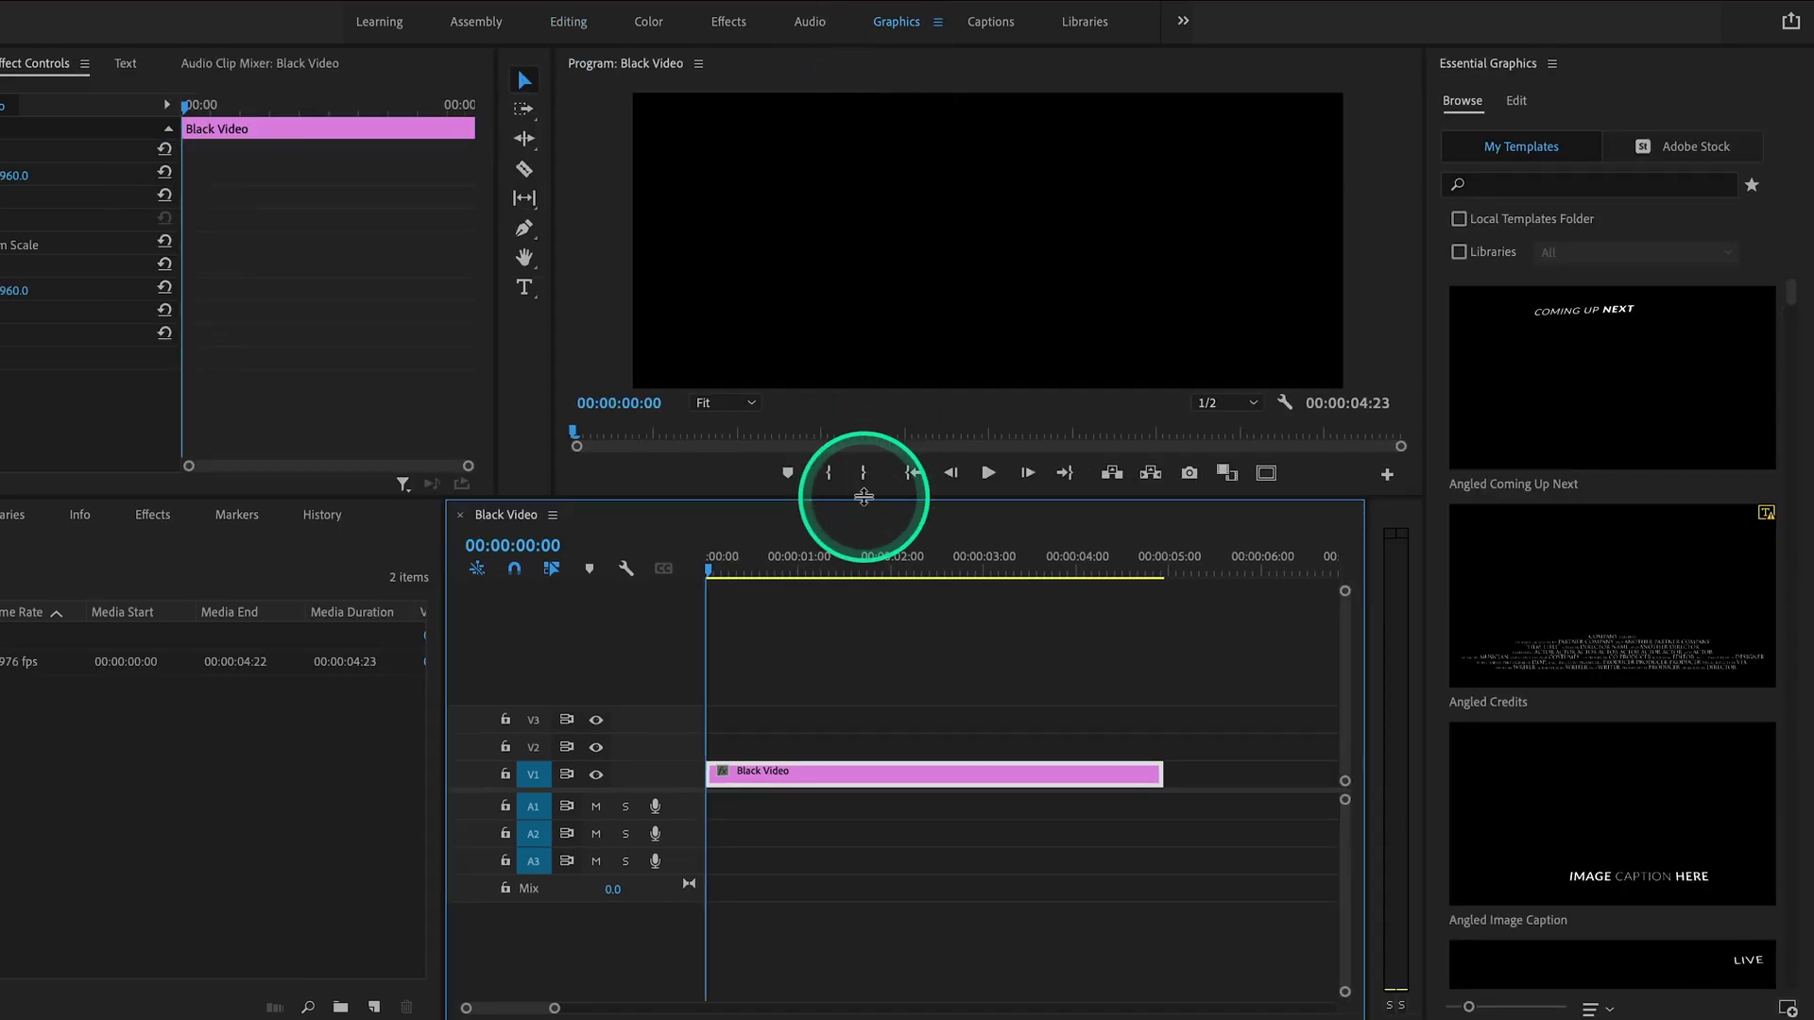
pyautogui.moveTo(864, 488); pyautogui.dragTo(869, 614)
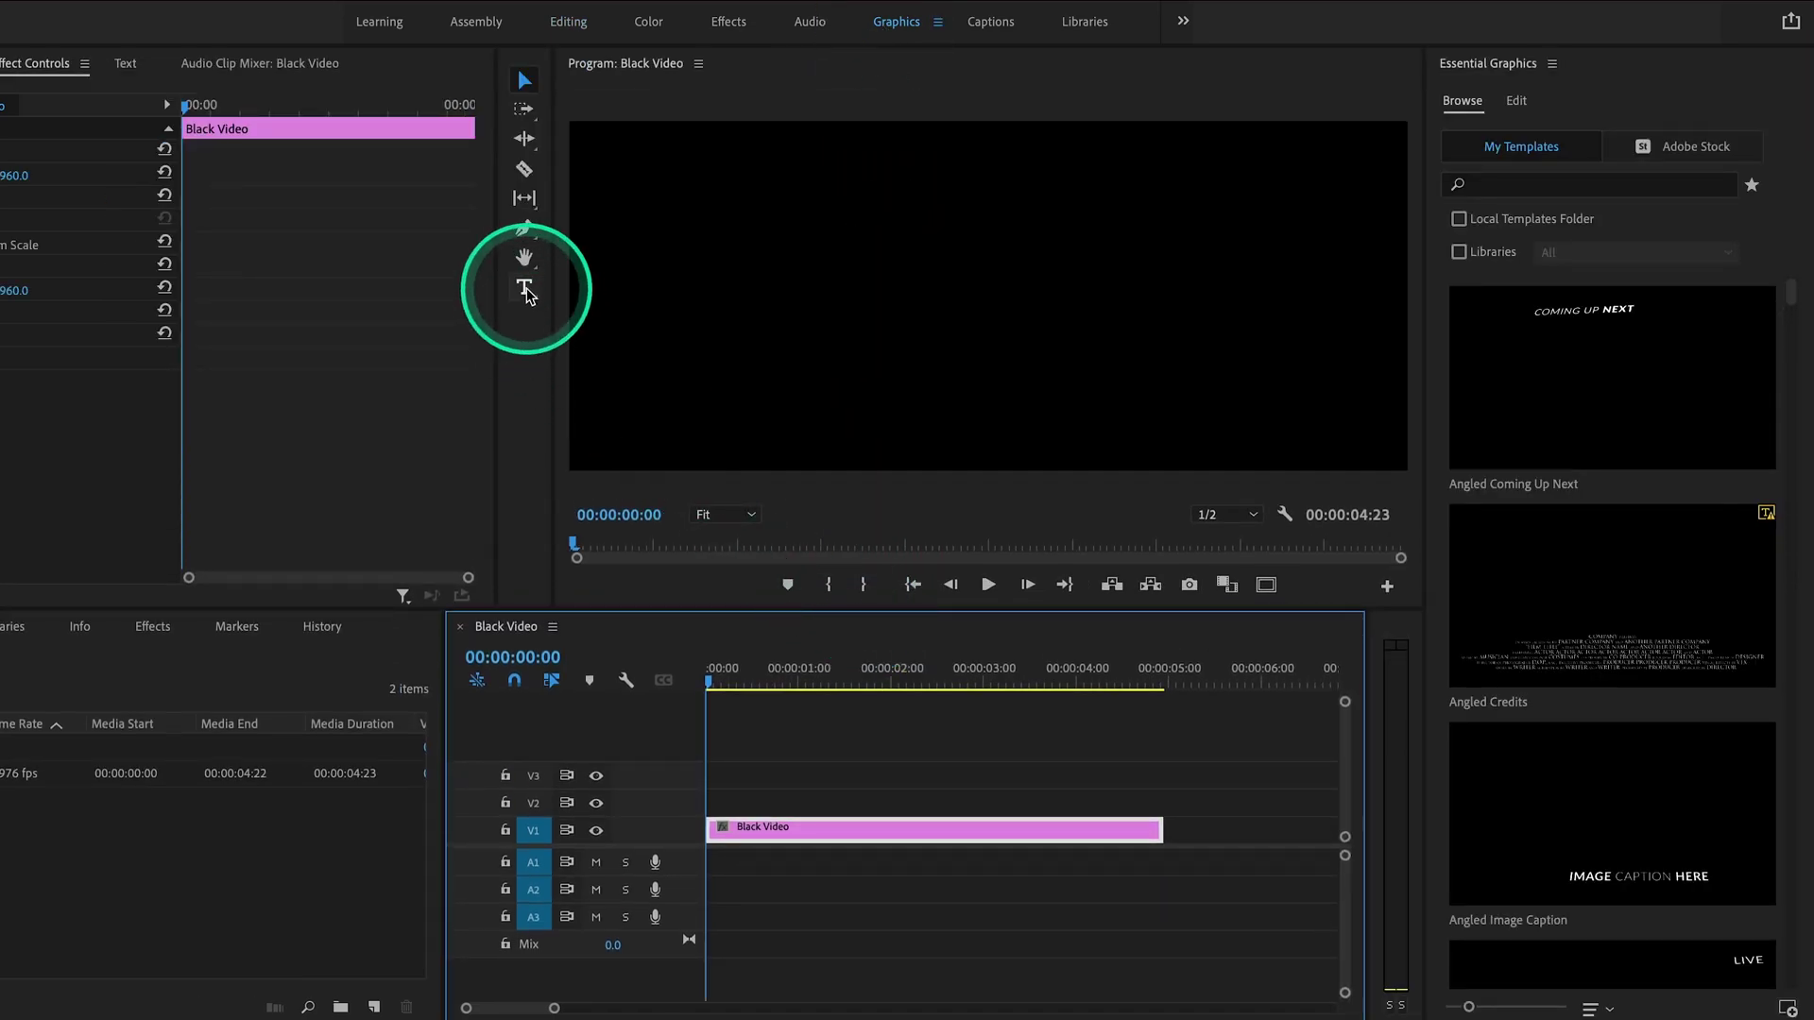
pyautogui.click(525, 287)
pyautogui.click(917, 253)
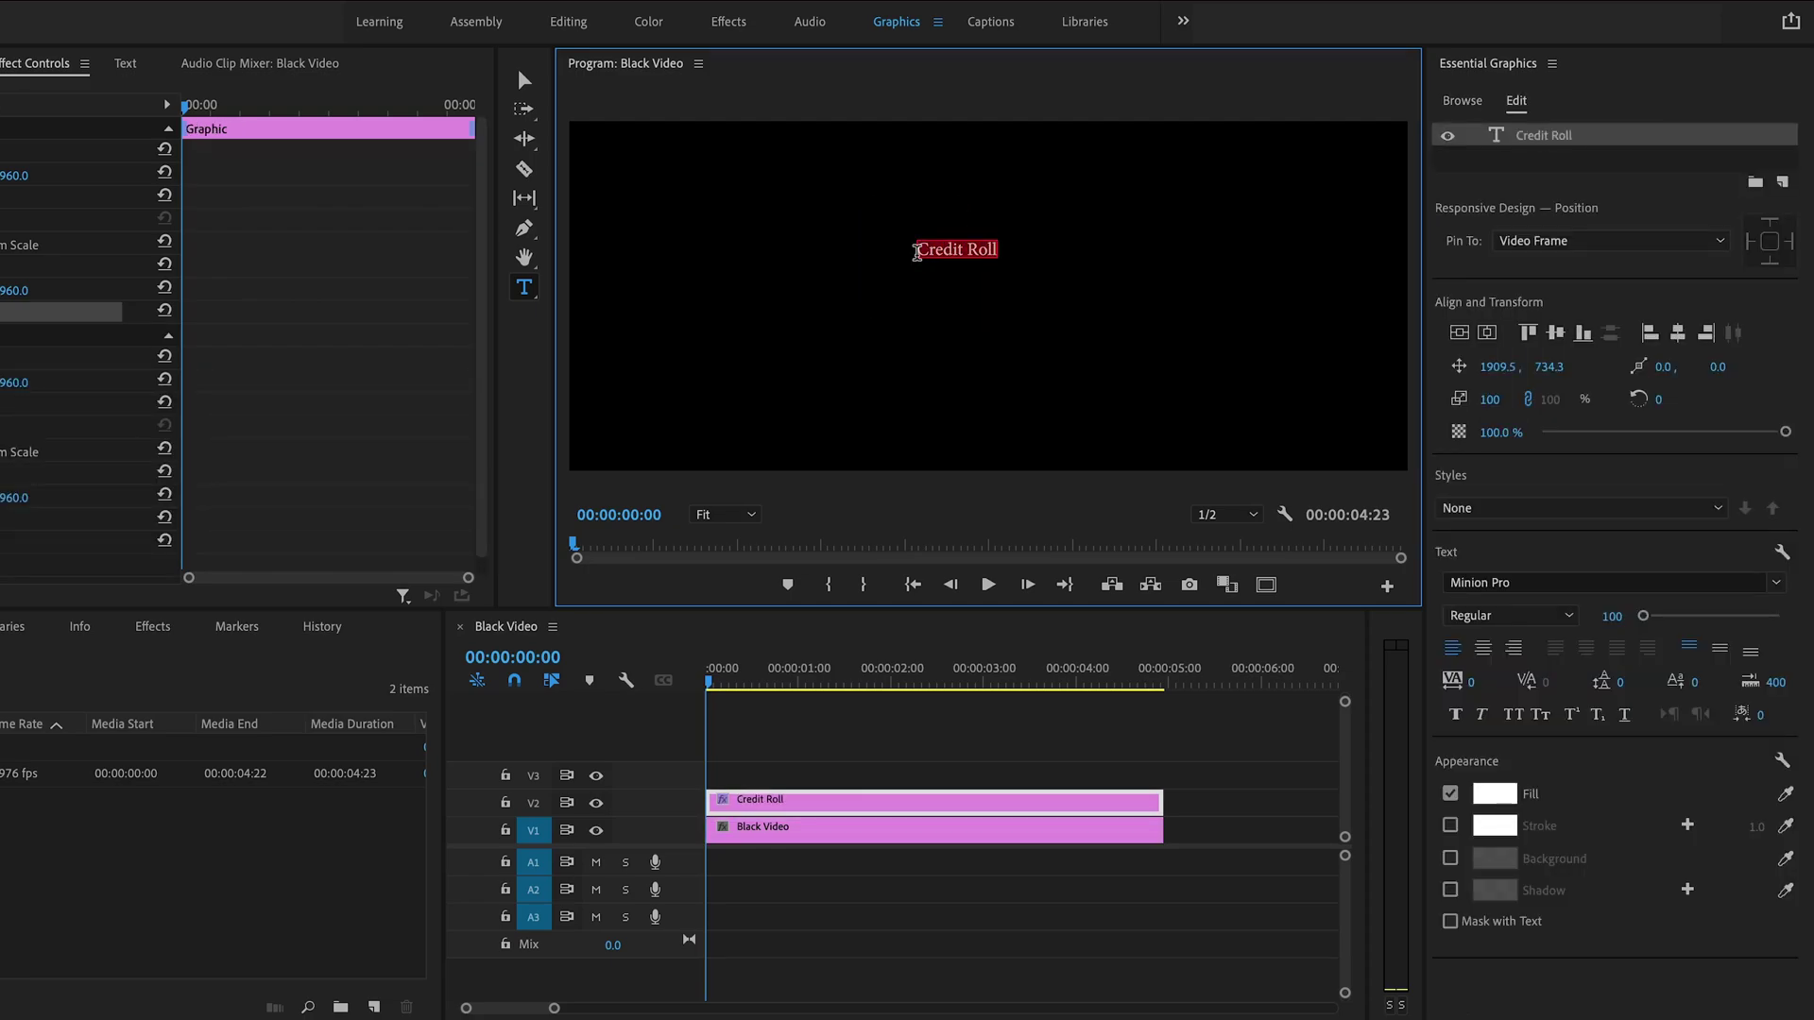
# Set the title font to Bebas Neue and centre it vertically and horizontally in the frame.
pyautogui.click(1505, 586)
pyautogui.write('bebas')
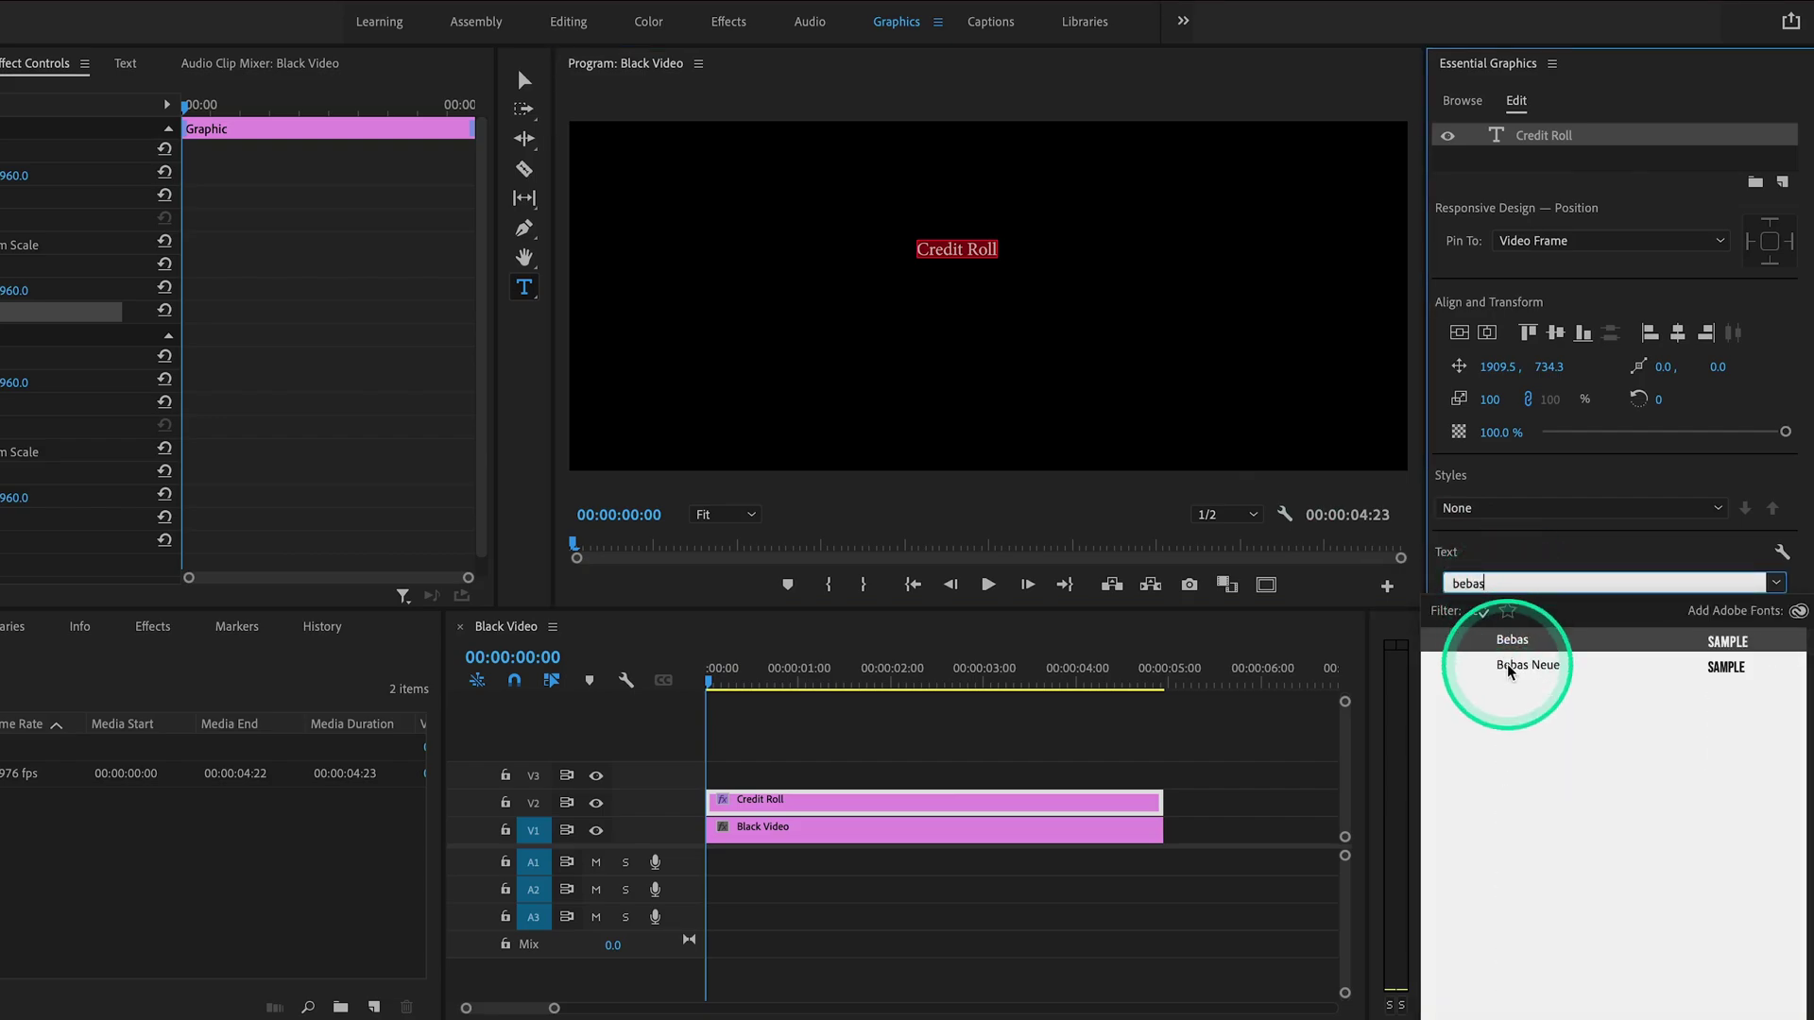
pyautogui.click(1509, 667)
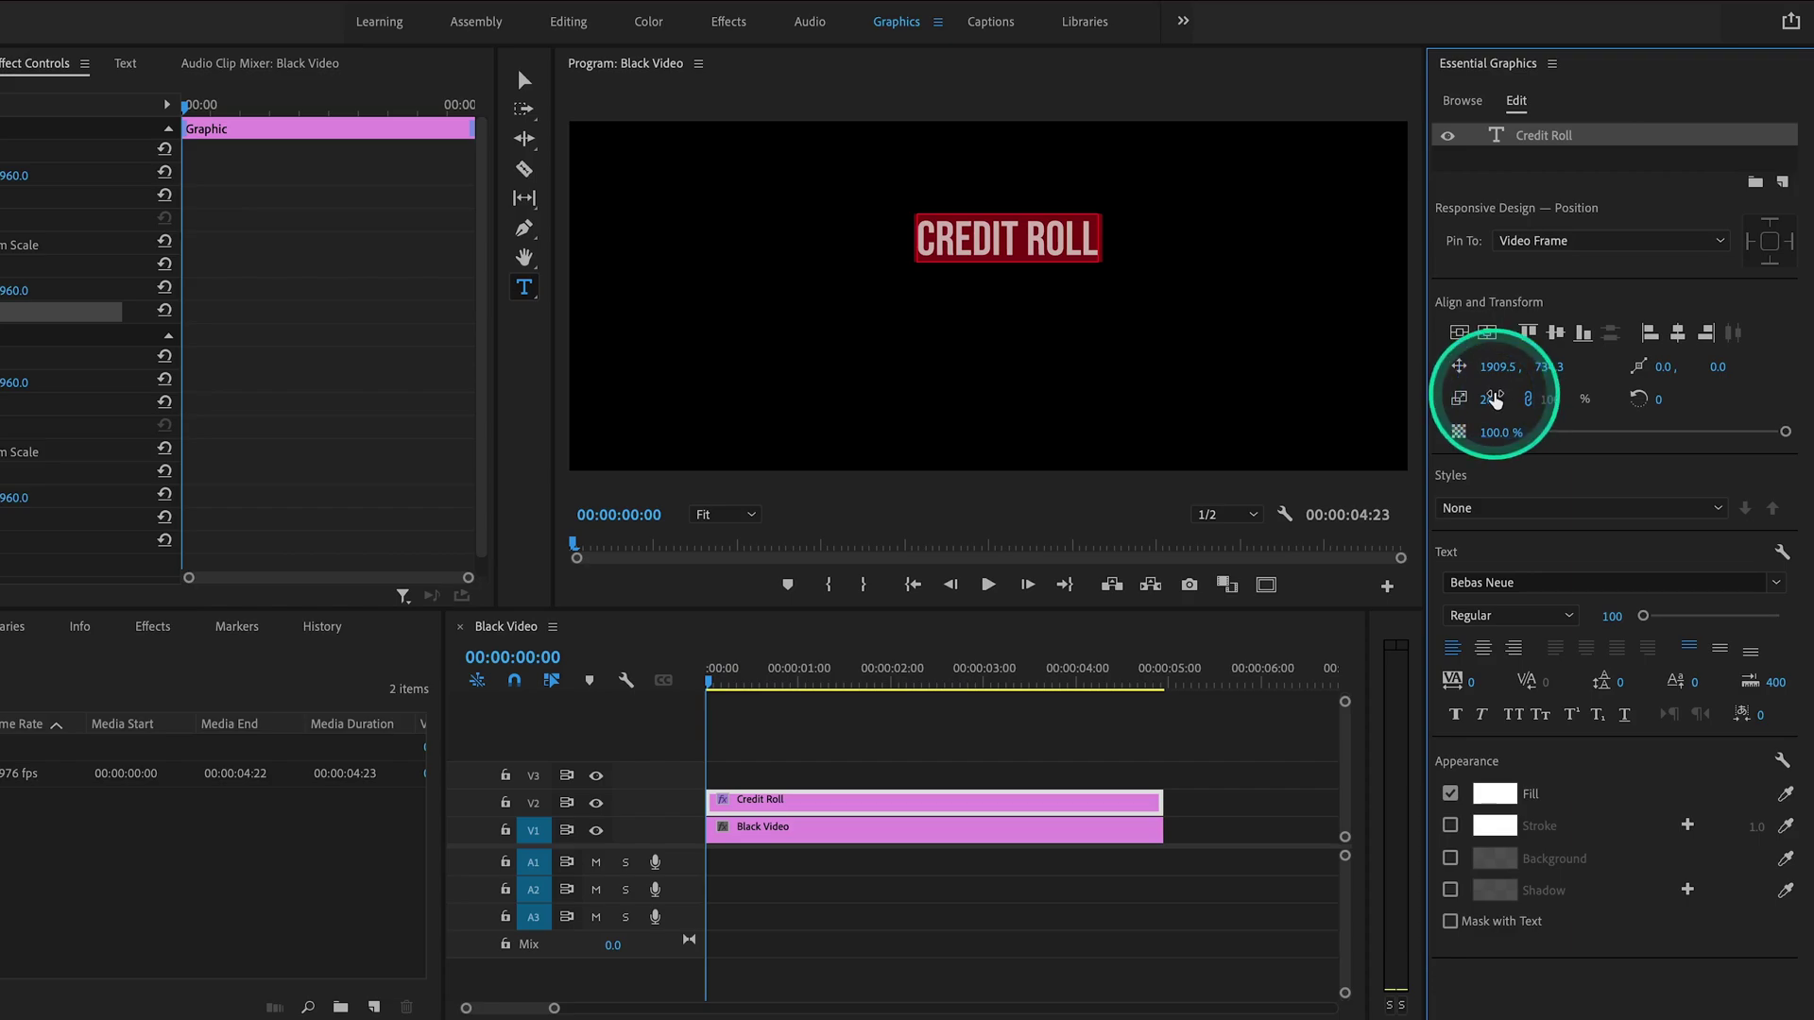
pyautogui.click(1459, 333)
pyautogui.click(1486, 333)
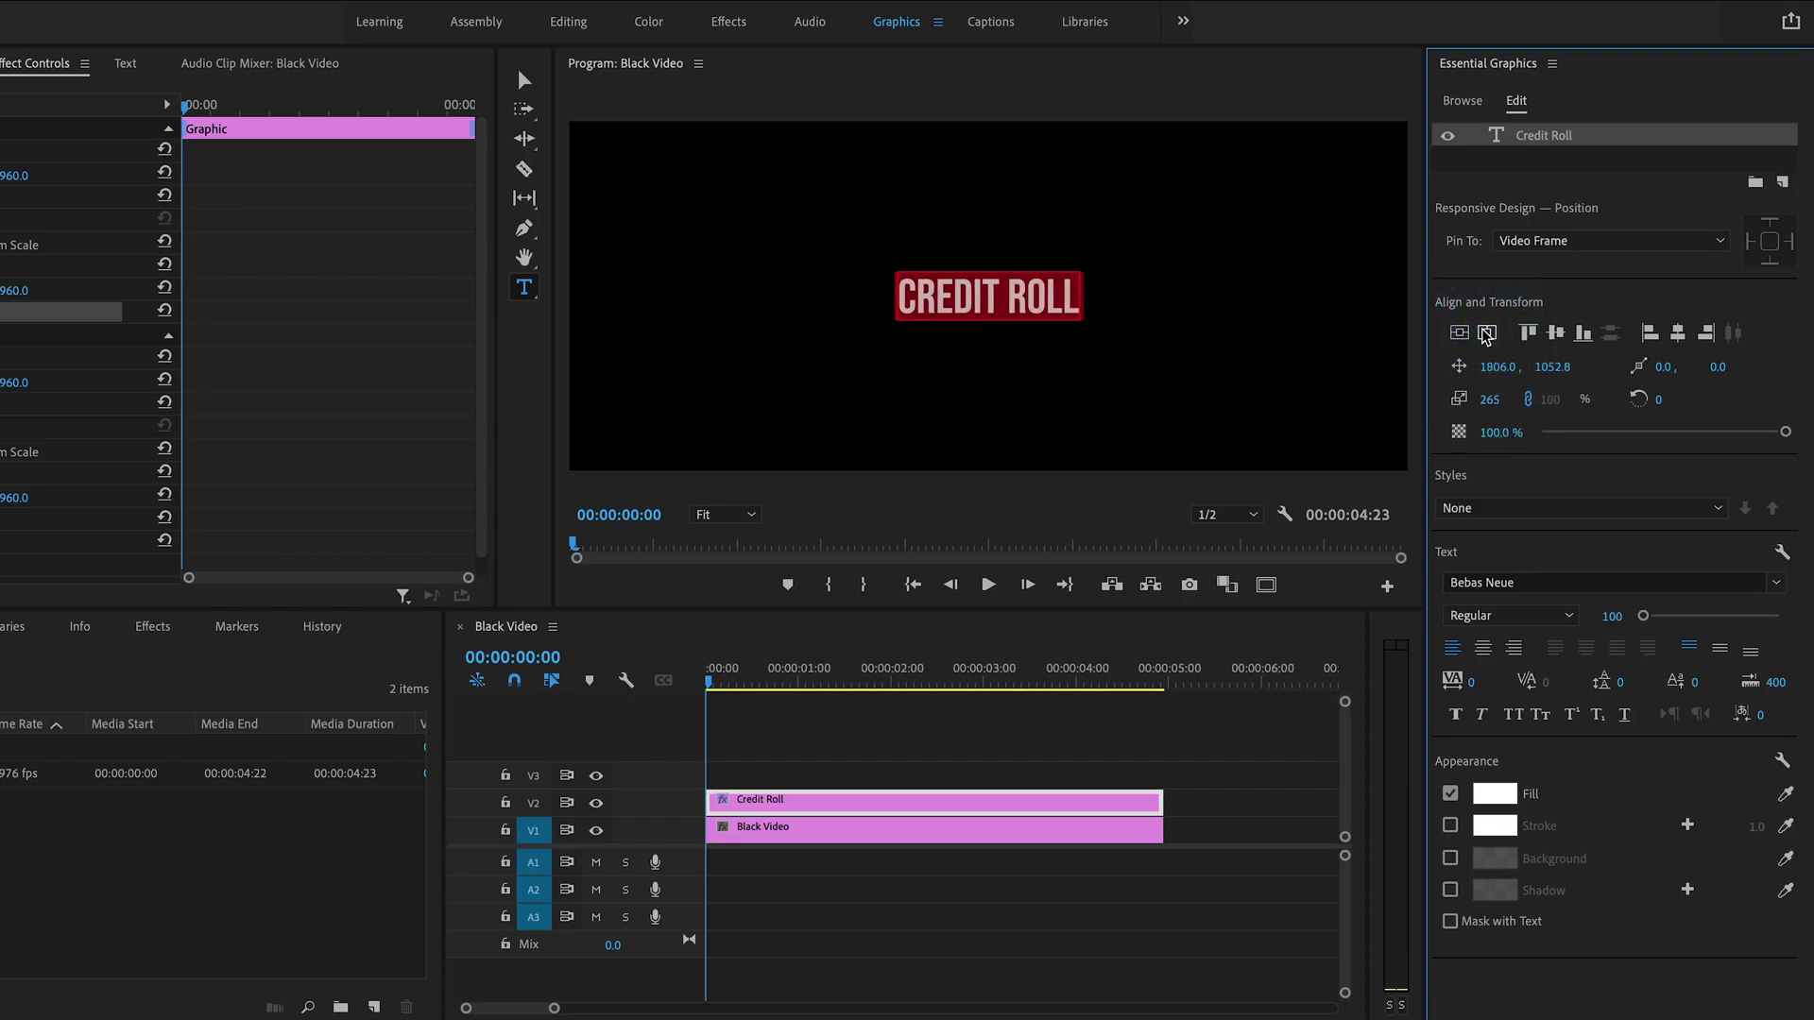
pyautogui.click(1530, 151)
pyautogui.click(1534, 160)
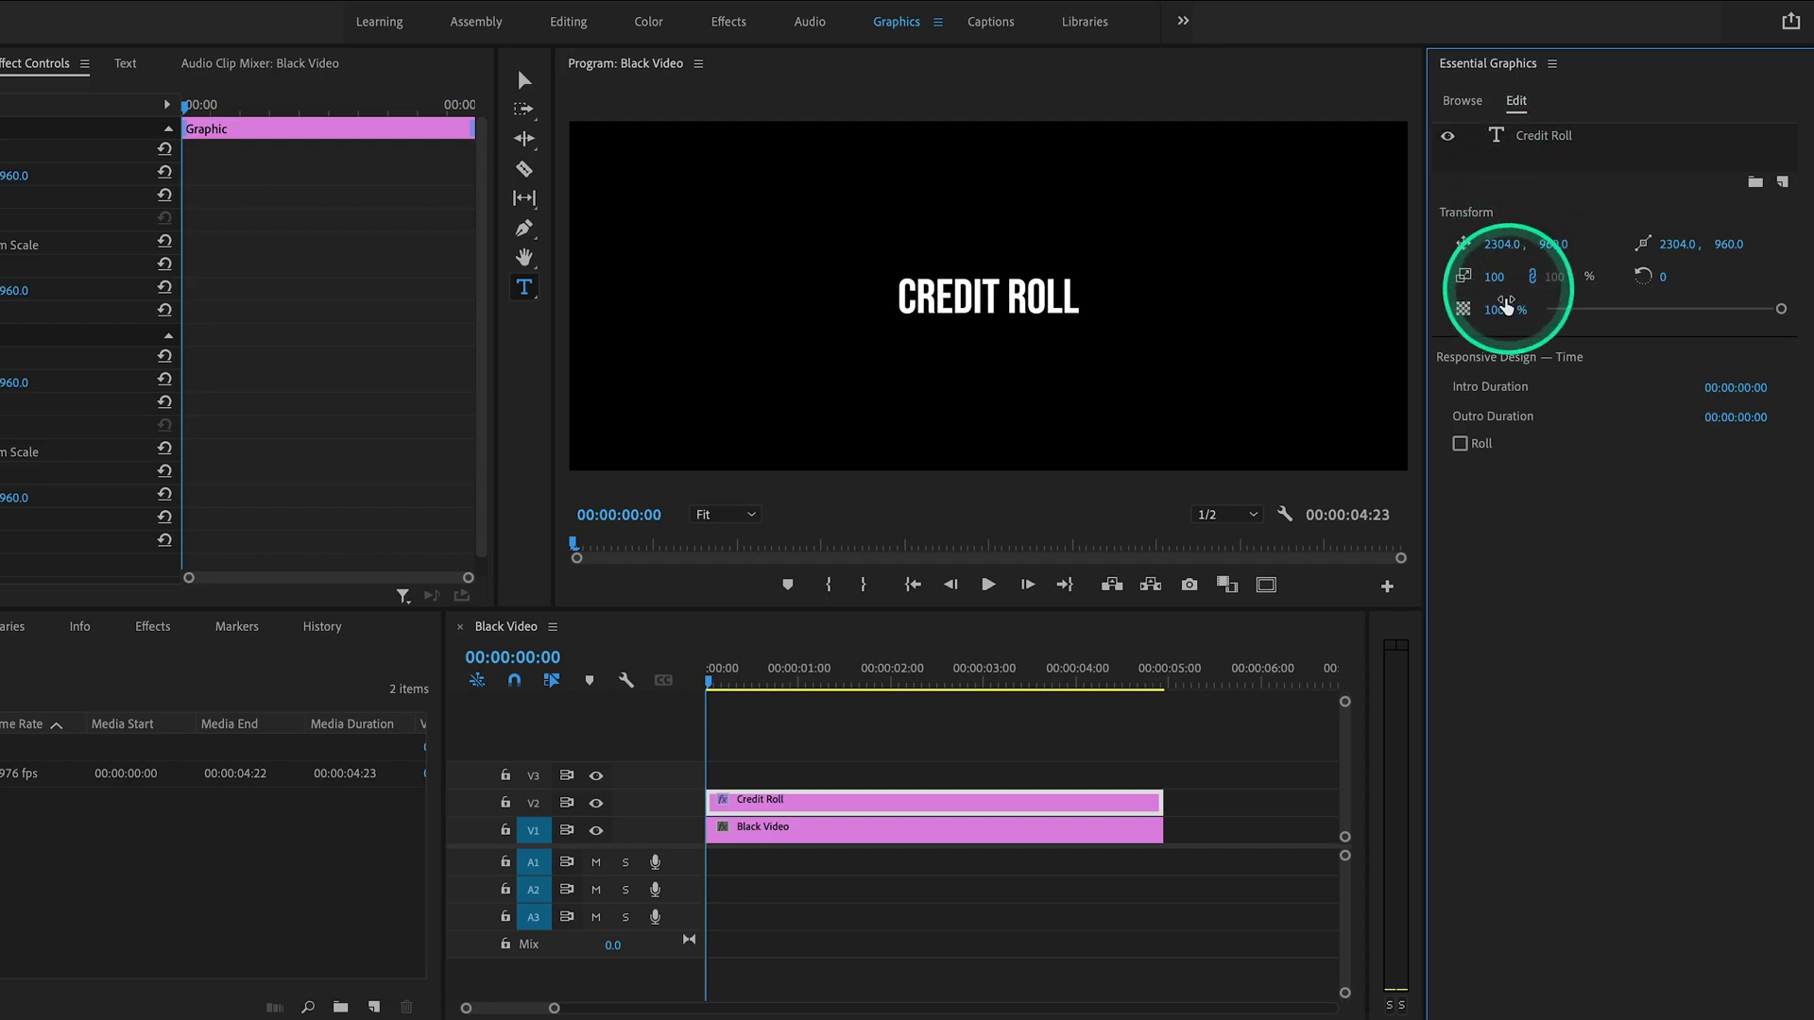
# Enable Roll so the CREDIT ROLL title scrolls upward, then scrub the clip to check it.
pyautogui.click(1459, 445)
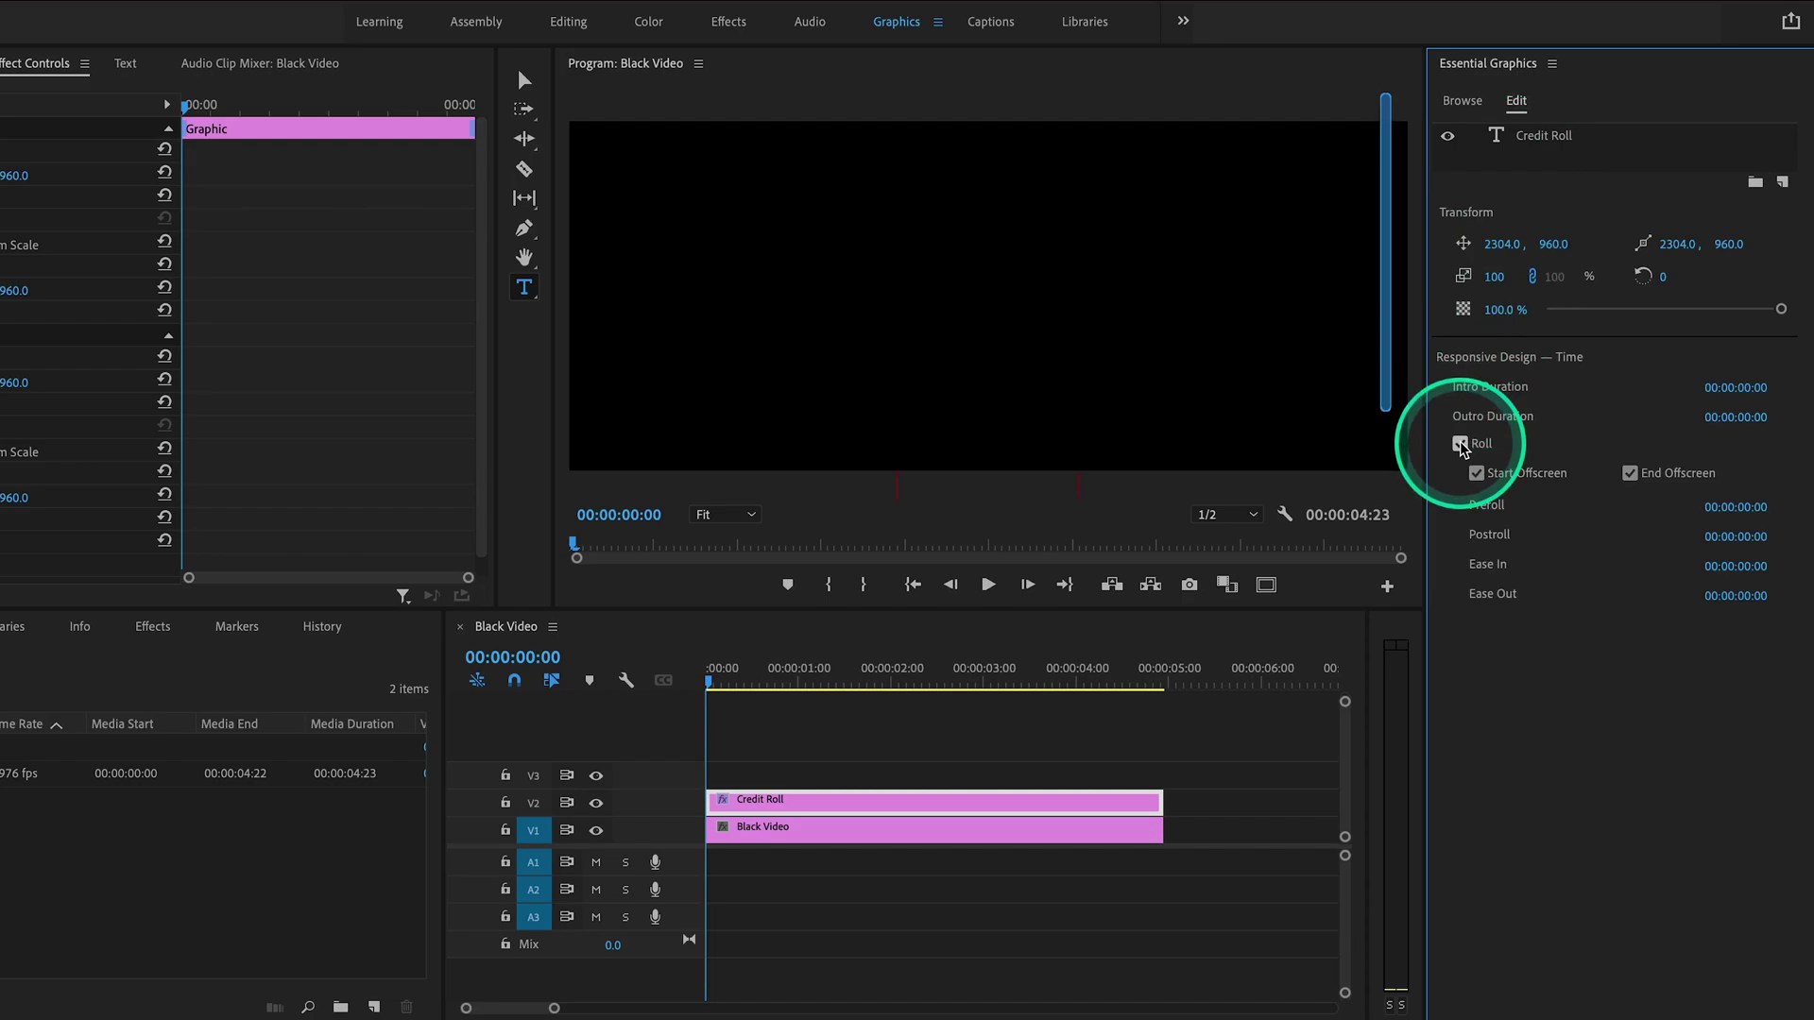
pyautogui.moveTo(714, 680); pyautogui.dragTo(1161, 695)
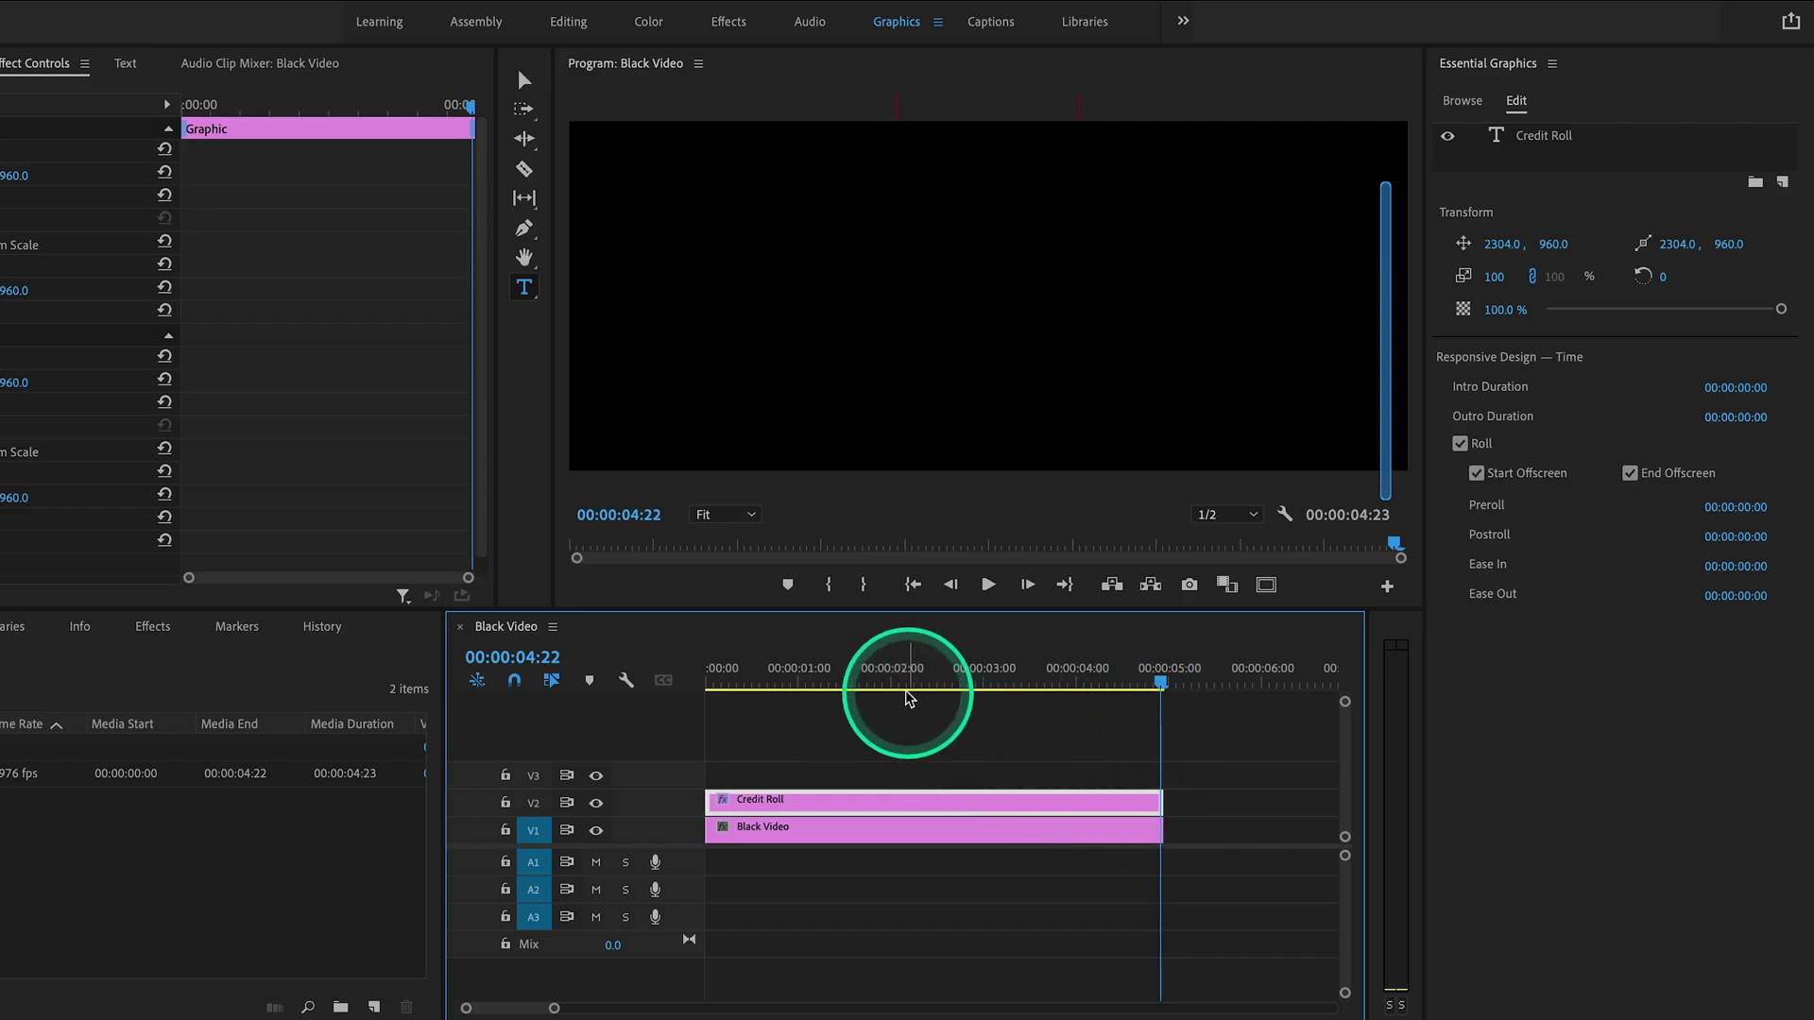
pyautogui.click(884, 676)
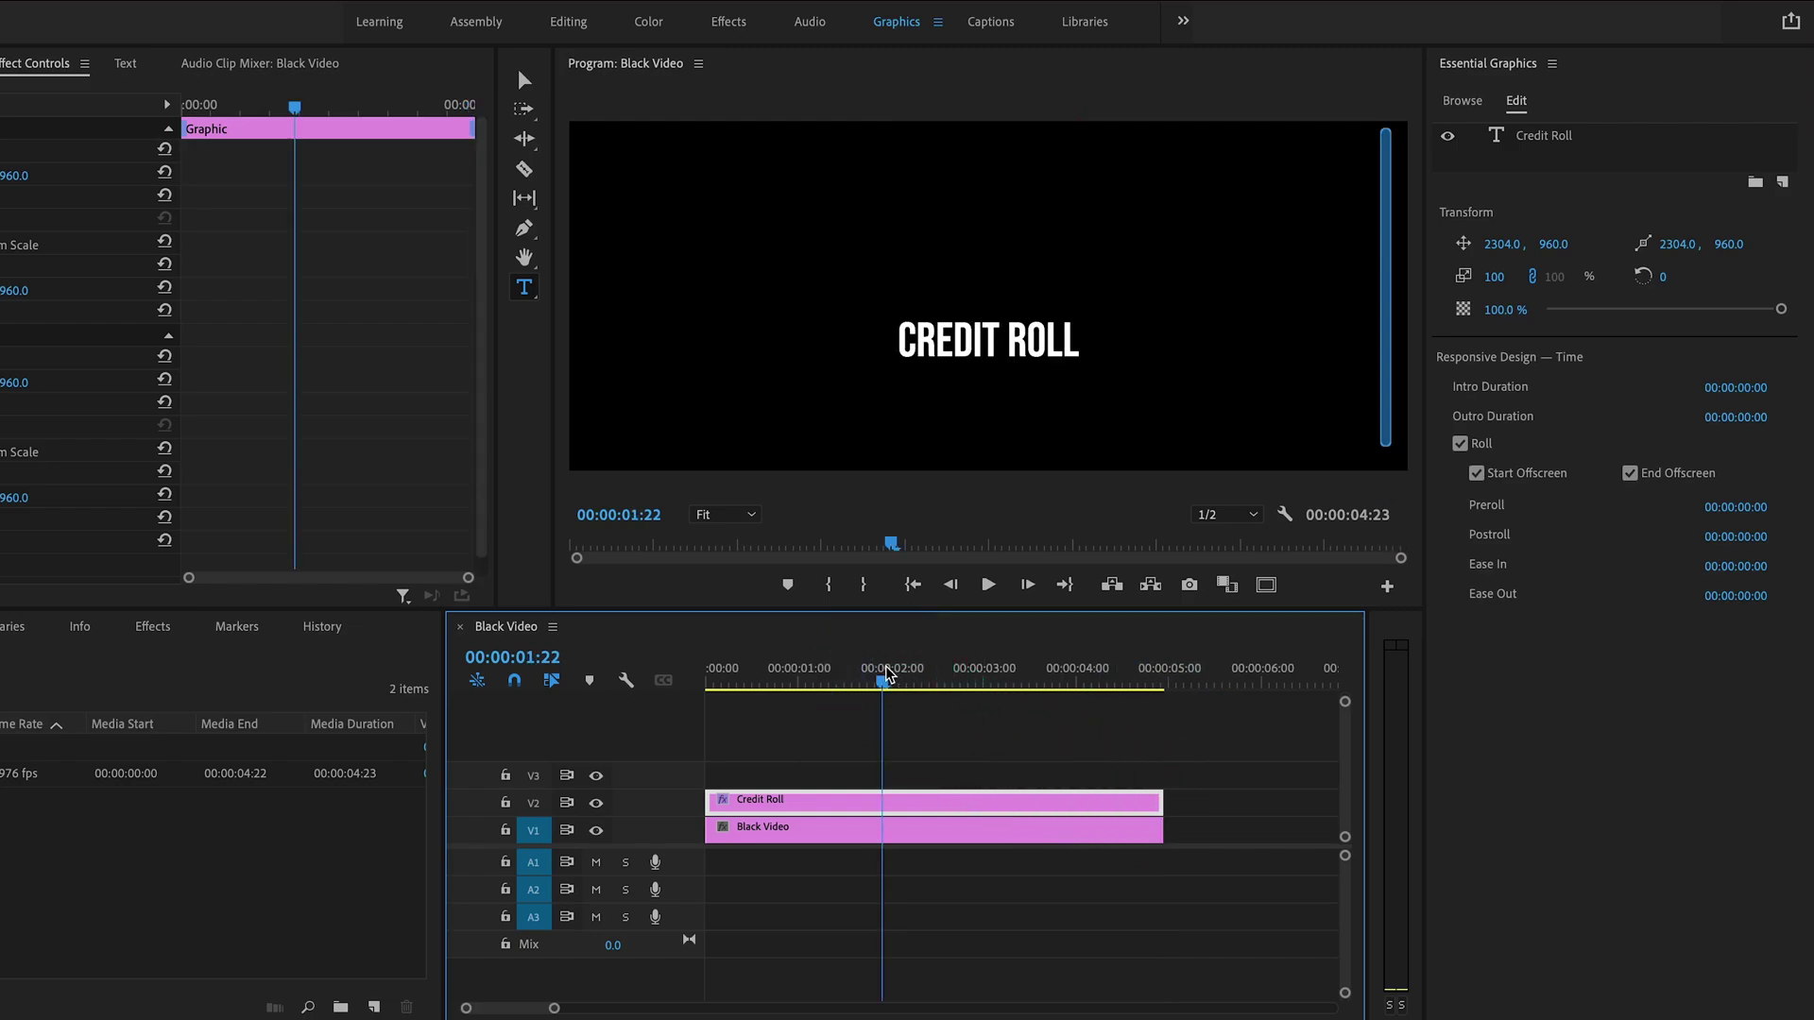
# Add a DIRECTOR credit text line with the director's name below the title and enlarge it.
pyautogui.click(525, 289)
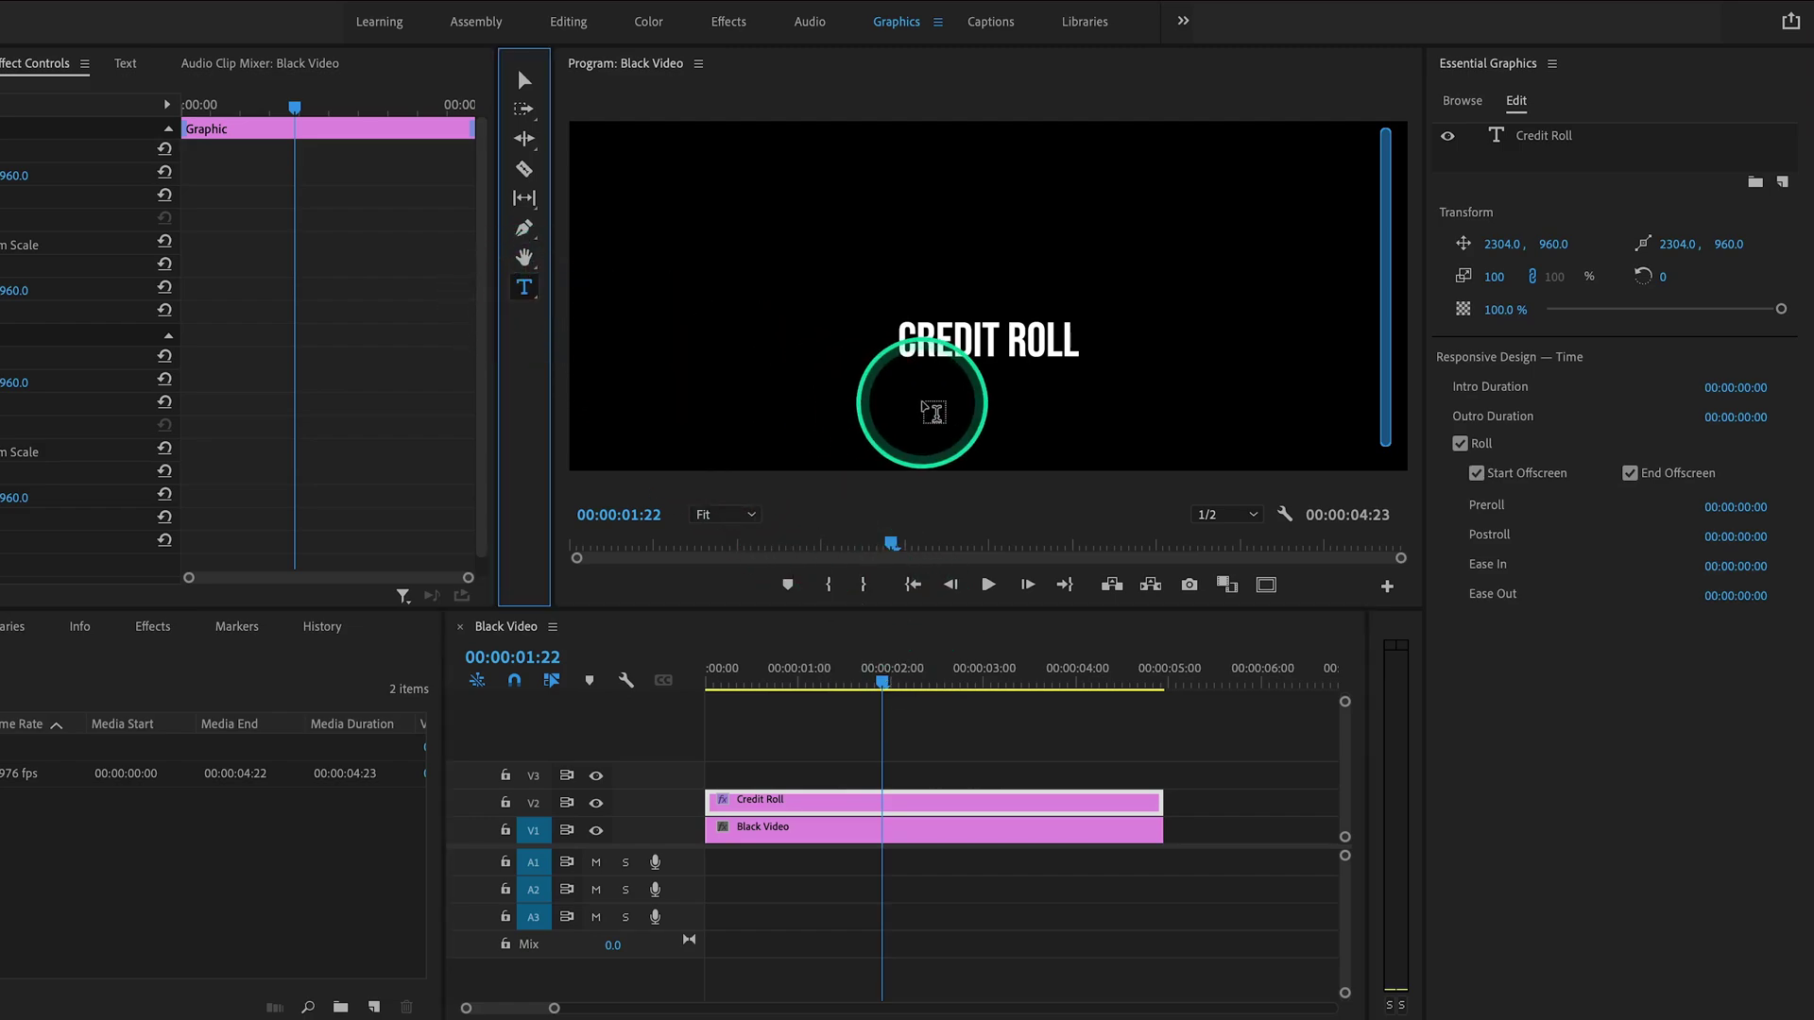
pyautogui.click(934, 413)
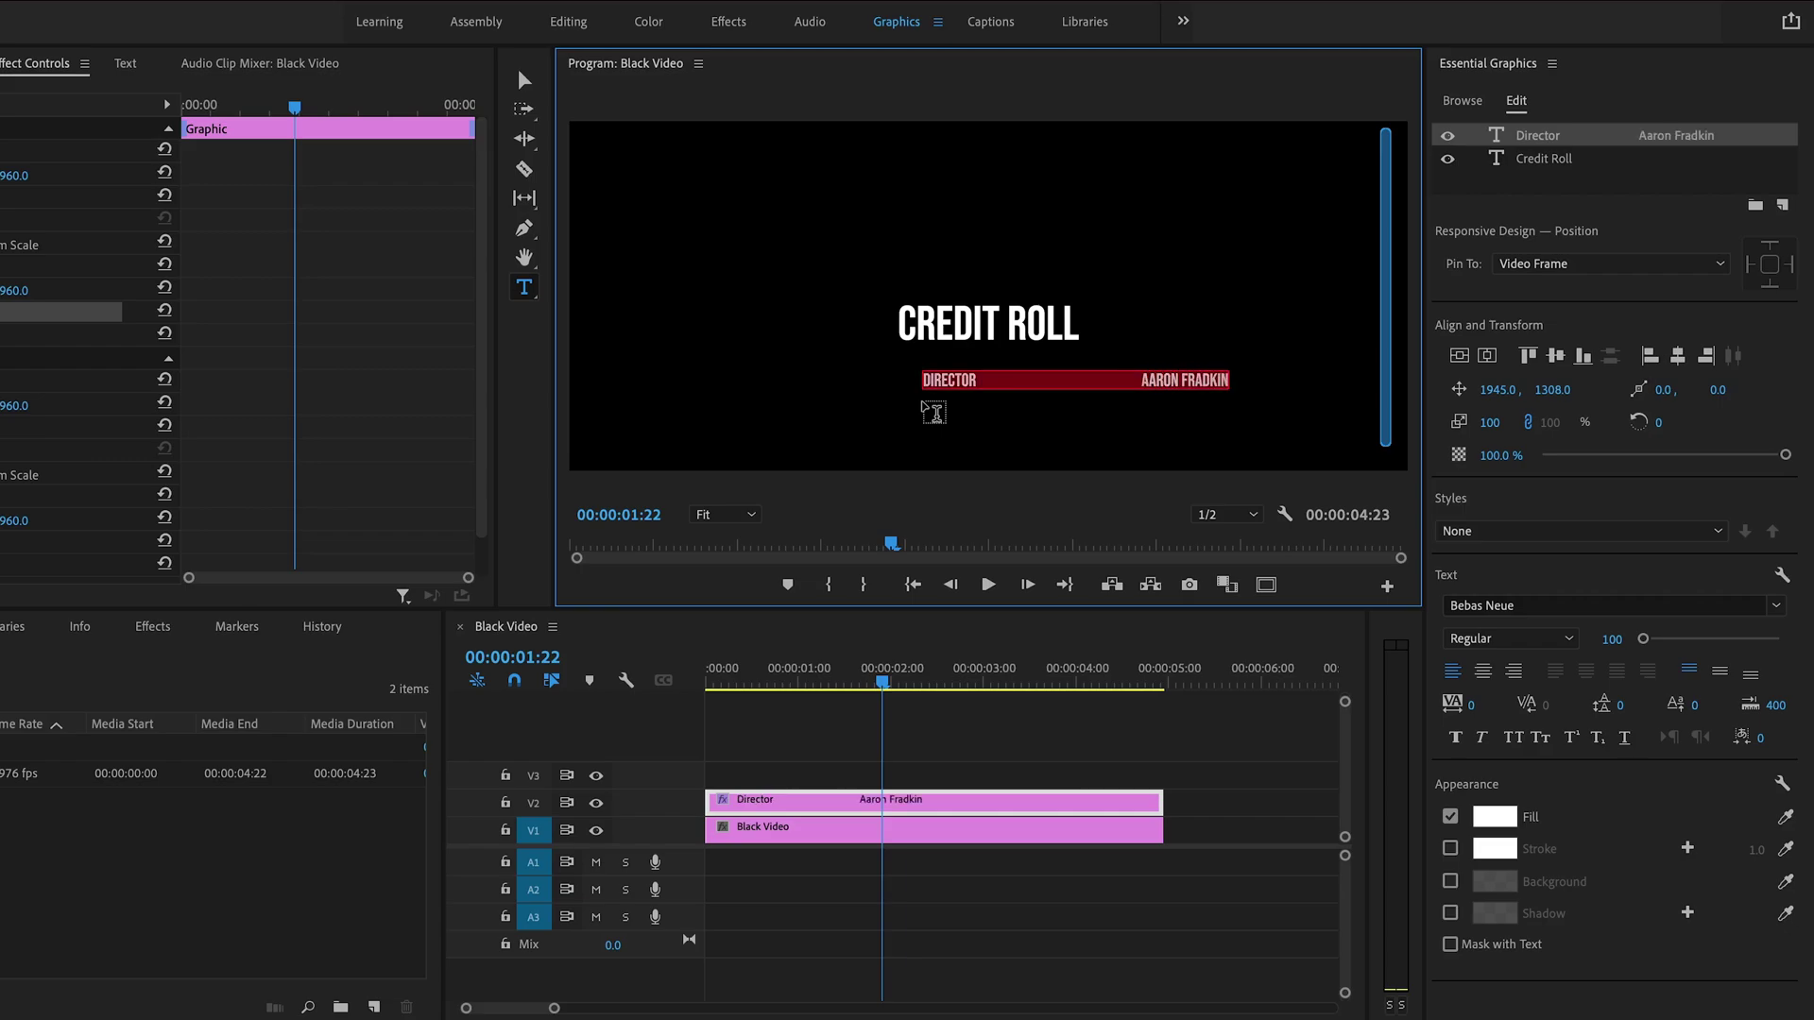
pyautogui.moveTo(1490, 423); pyautogui.dragTo(1502, 422)
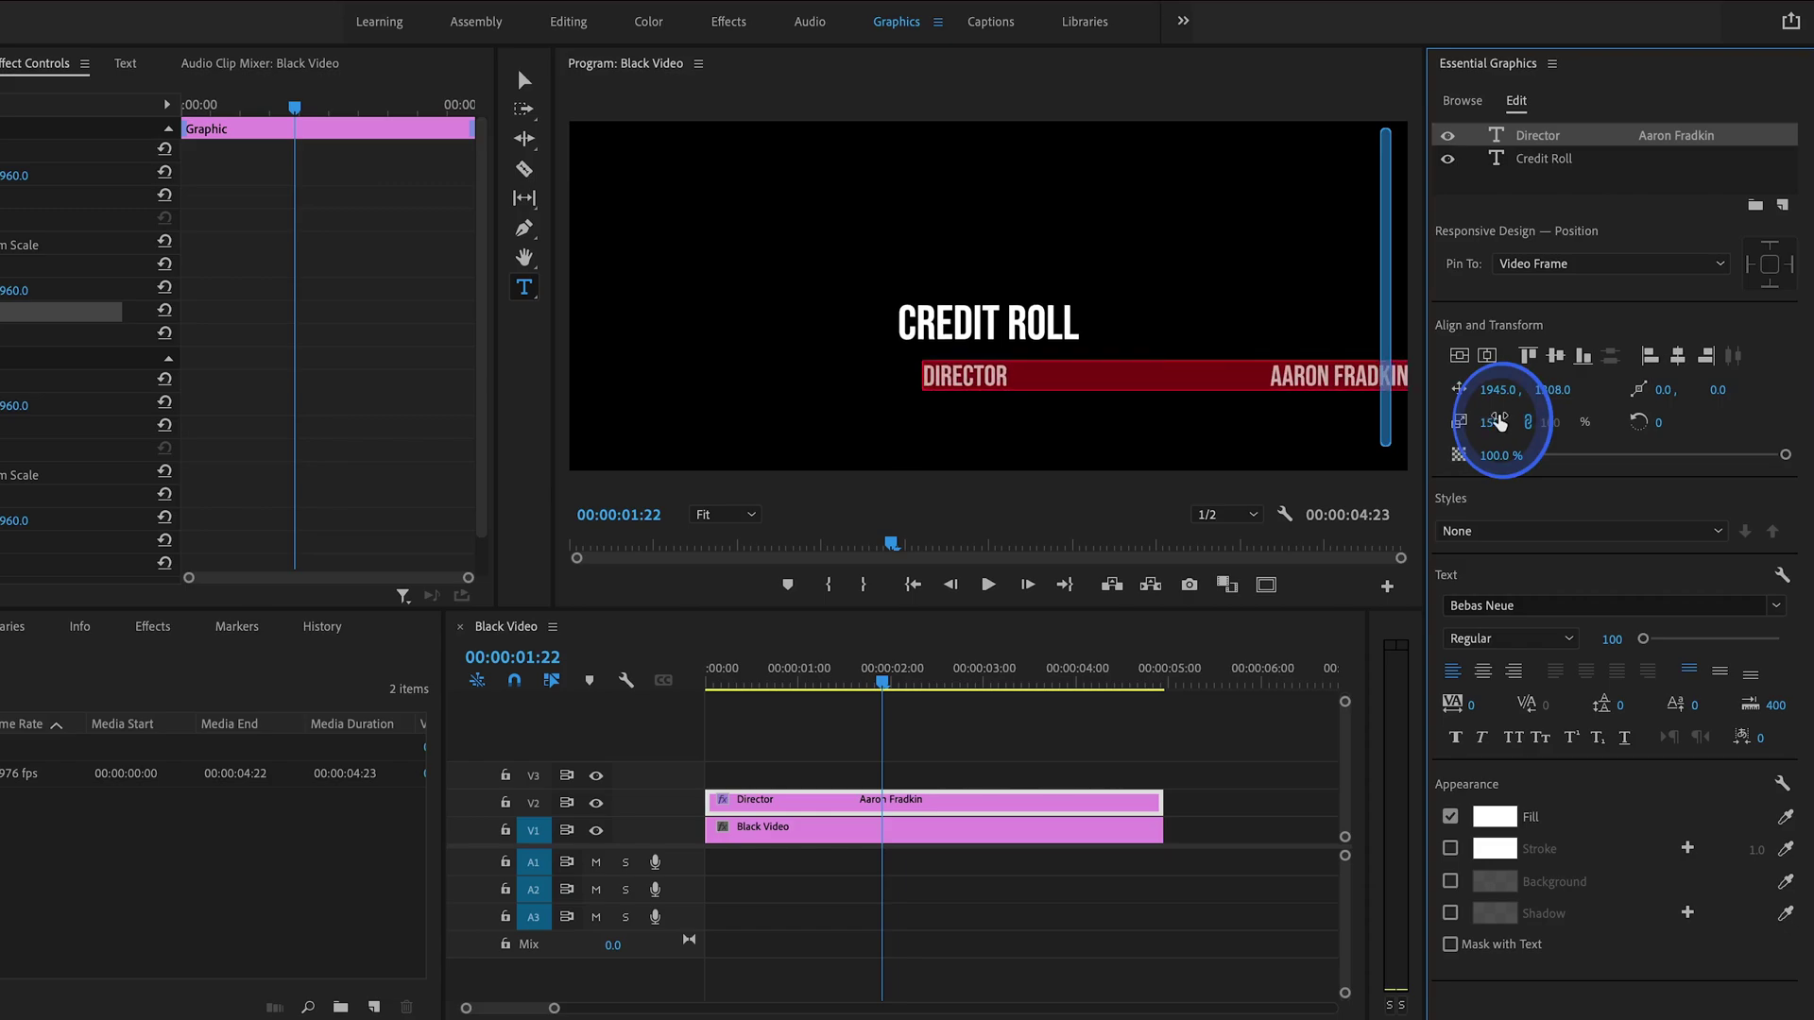
pyautogui.click(1269, 416)
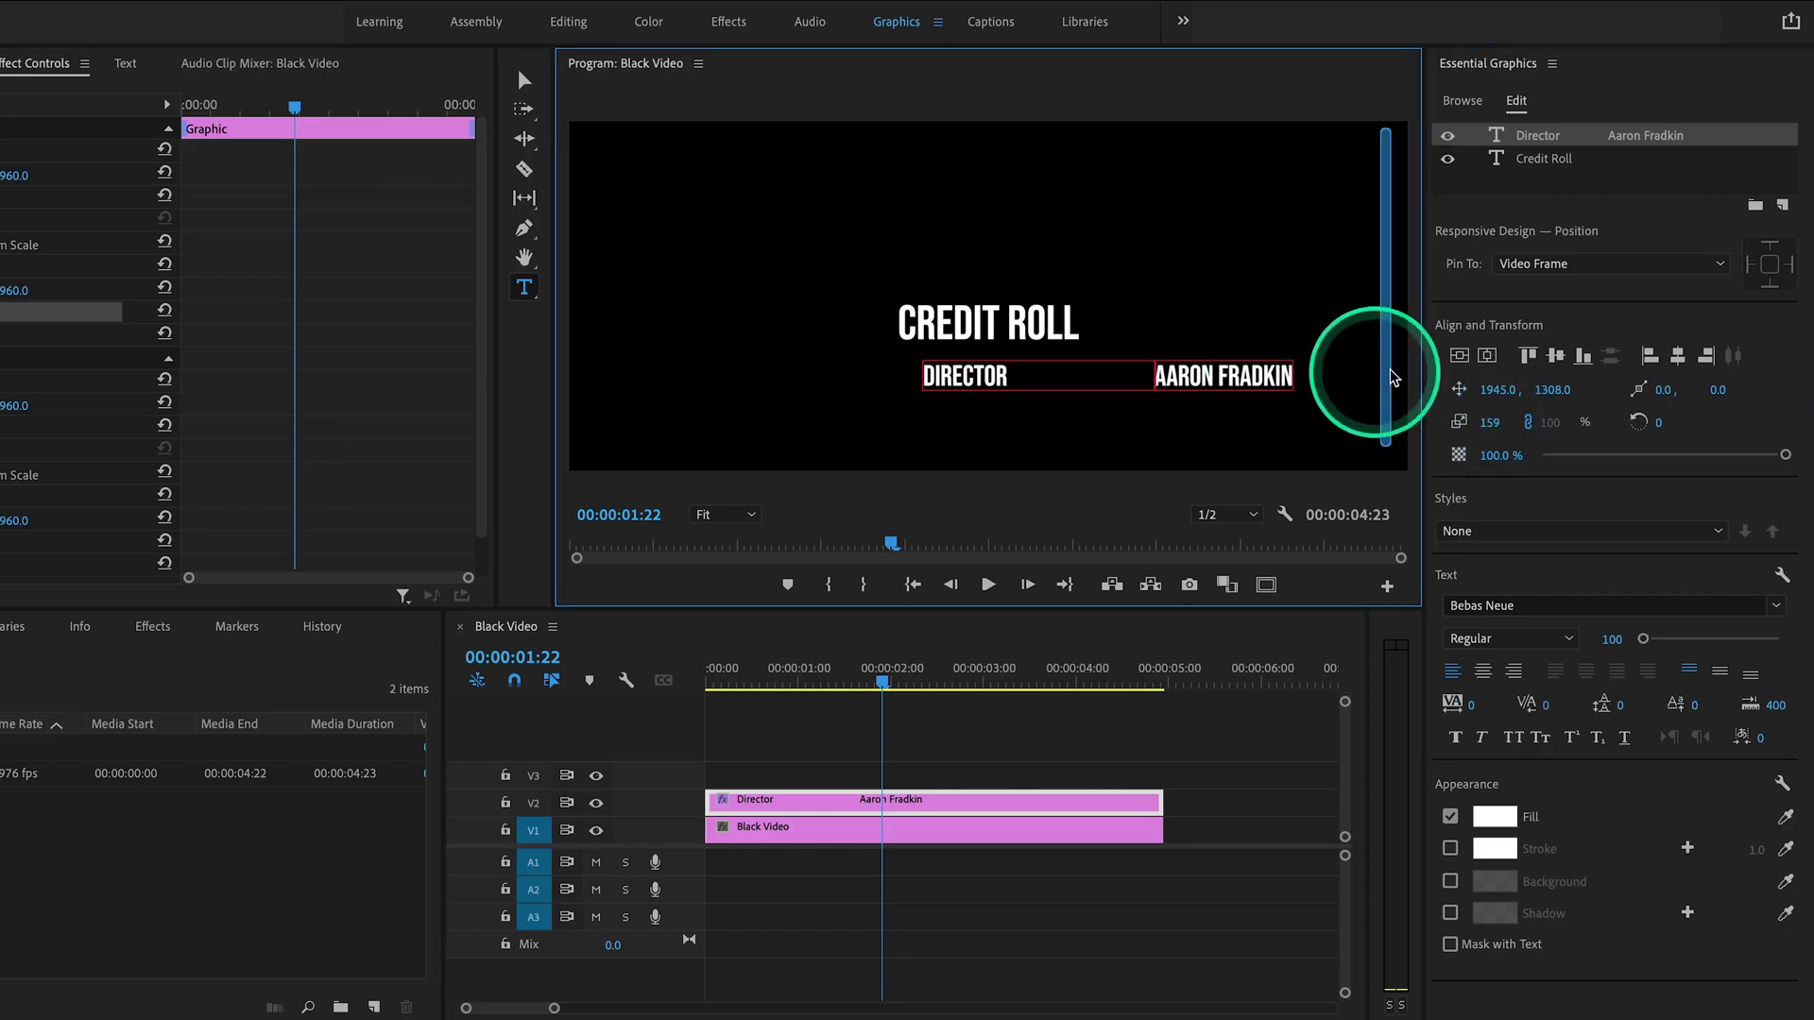
# Centre the Director line horizontally, lower it to about Y 1403, and preview from the start.
pyautogui.click(1486, 358)
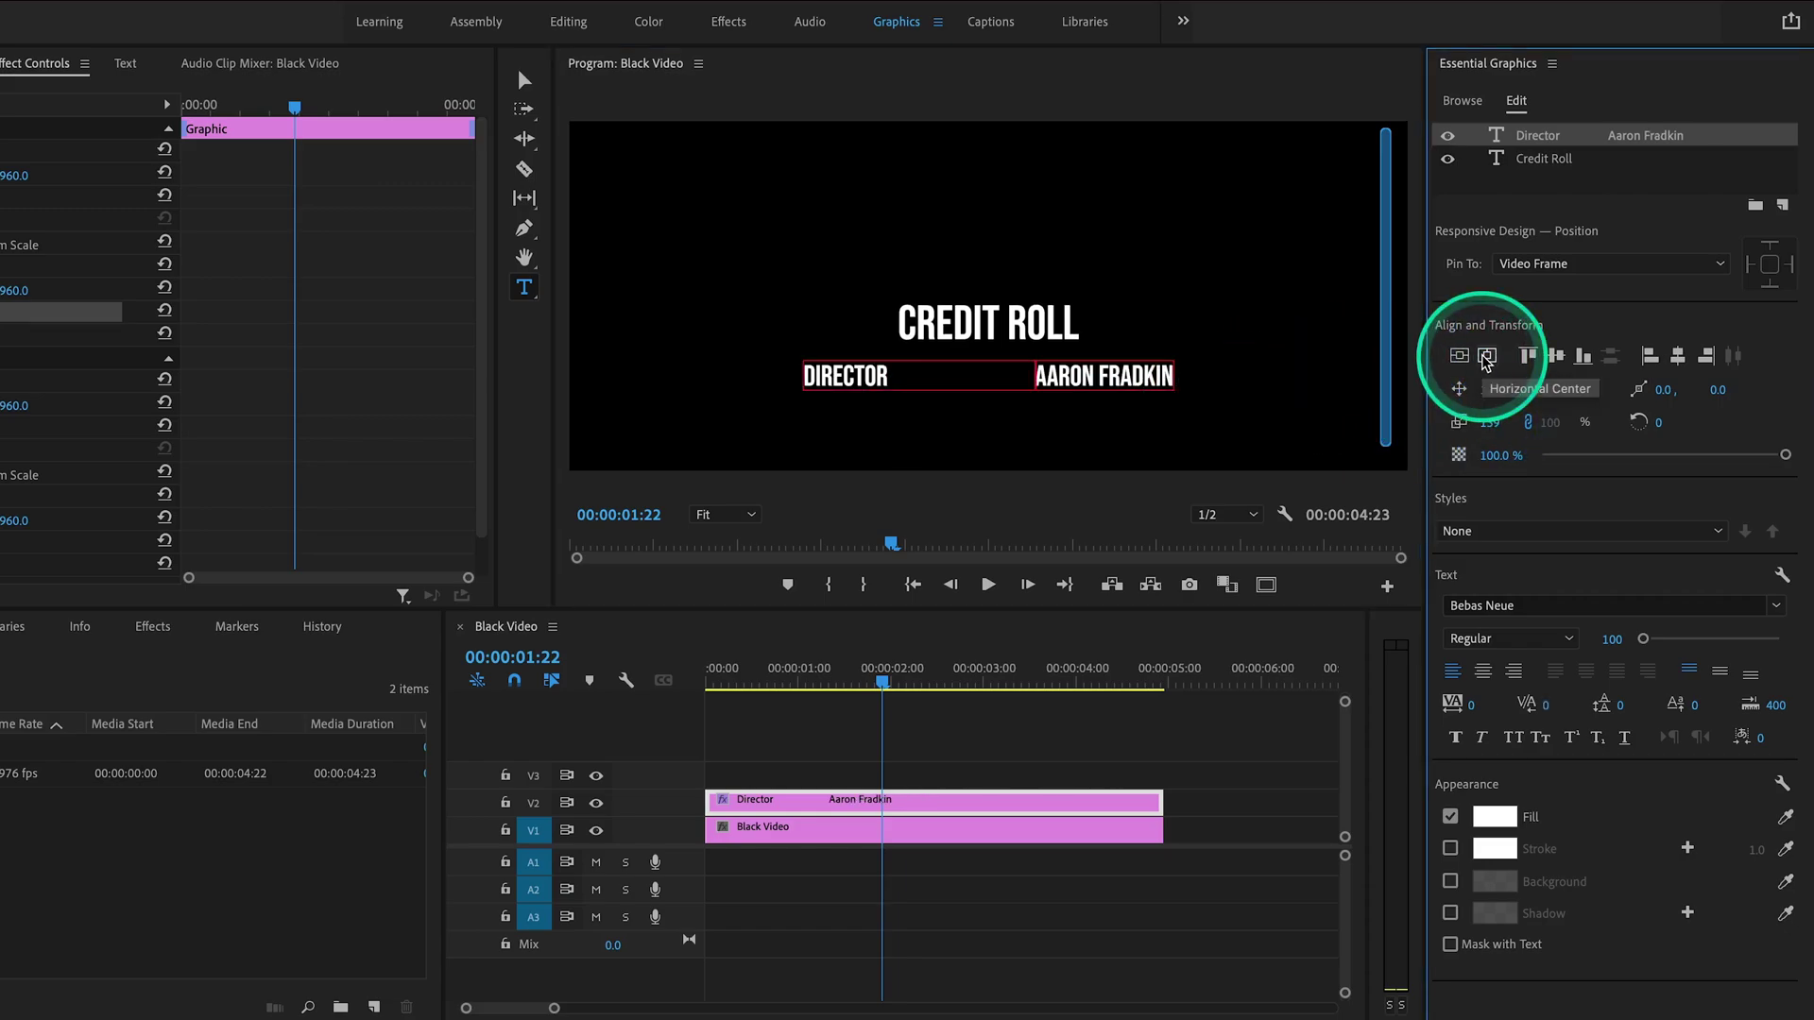
pyautogui.moveTo(1552, 389); pyautogui.dragTo(1561, 389)
pyautogui.click(701, 678)
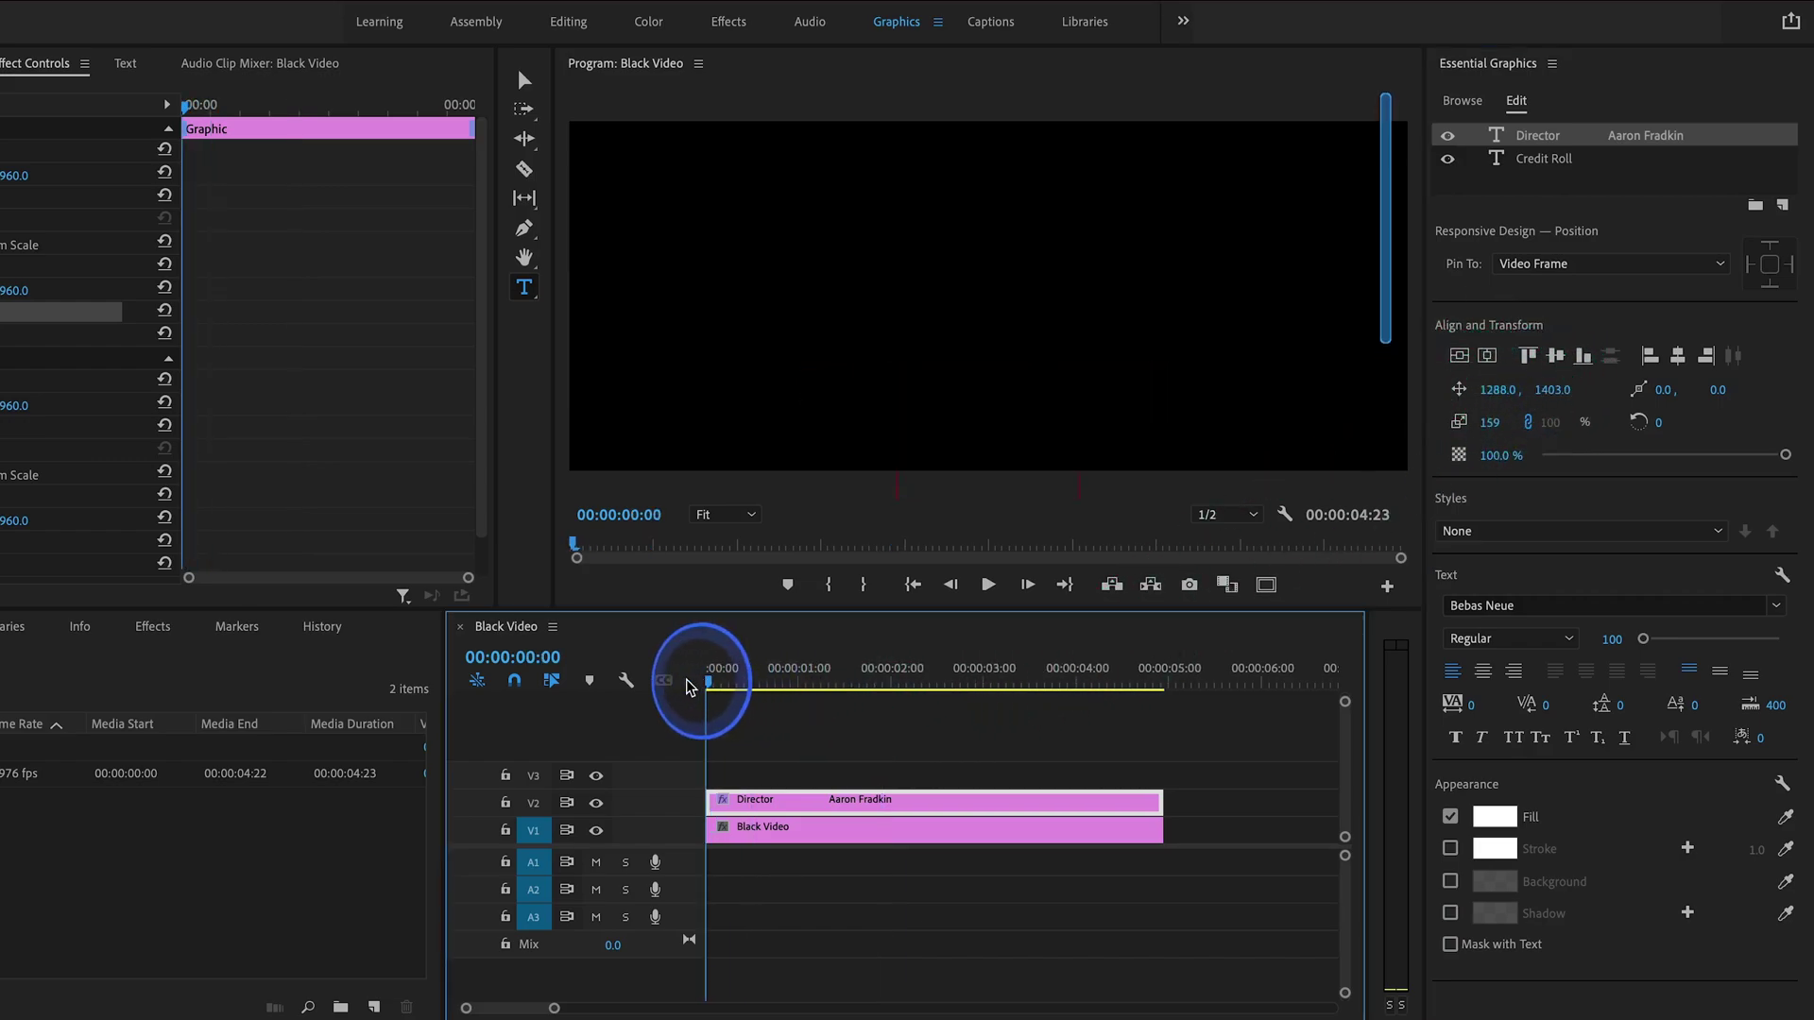
pyautogui.moveTo(687, 682); pyautogui.dragTo(753, 714)
# Play the credit roll and stop where the credit lines are visible.
pyautogui.press('space')
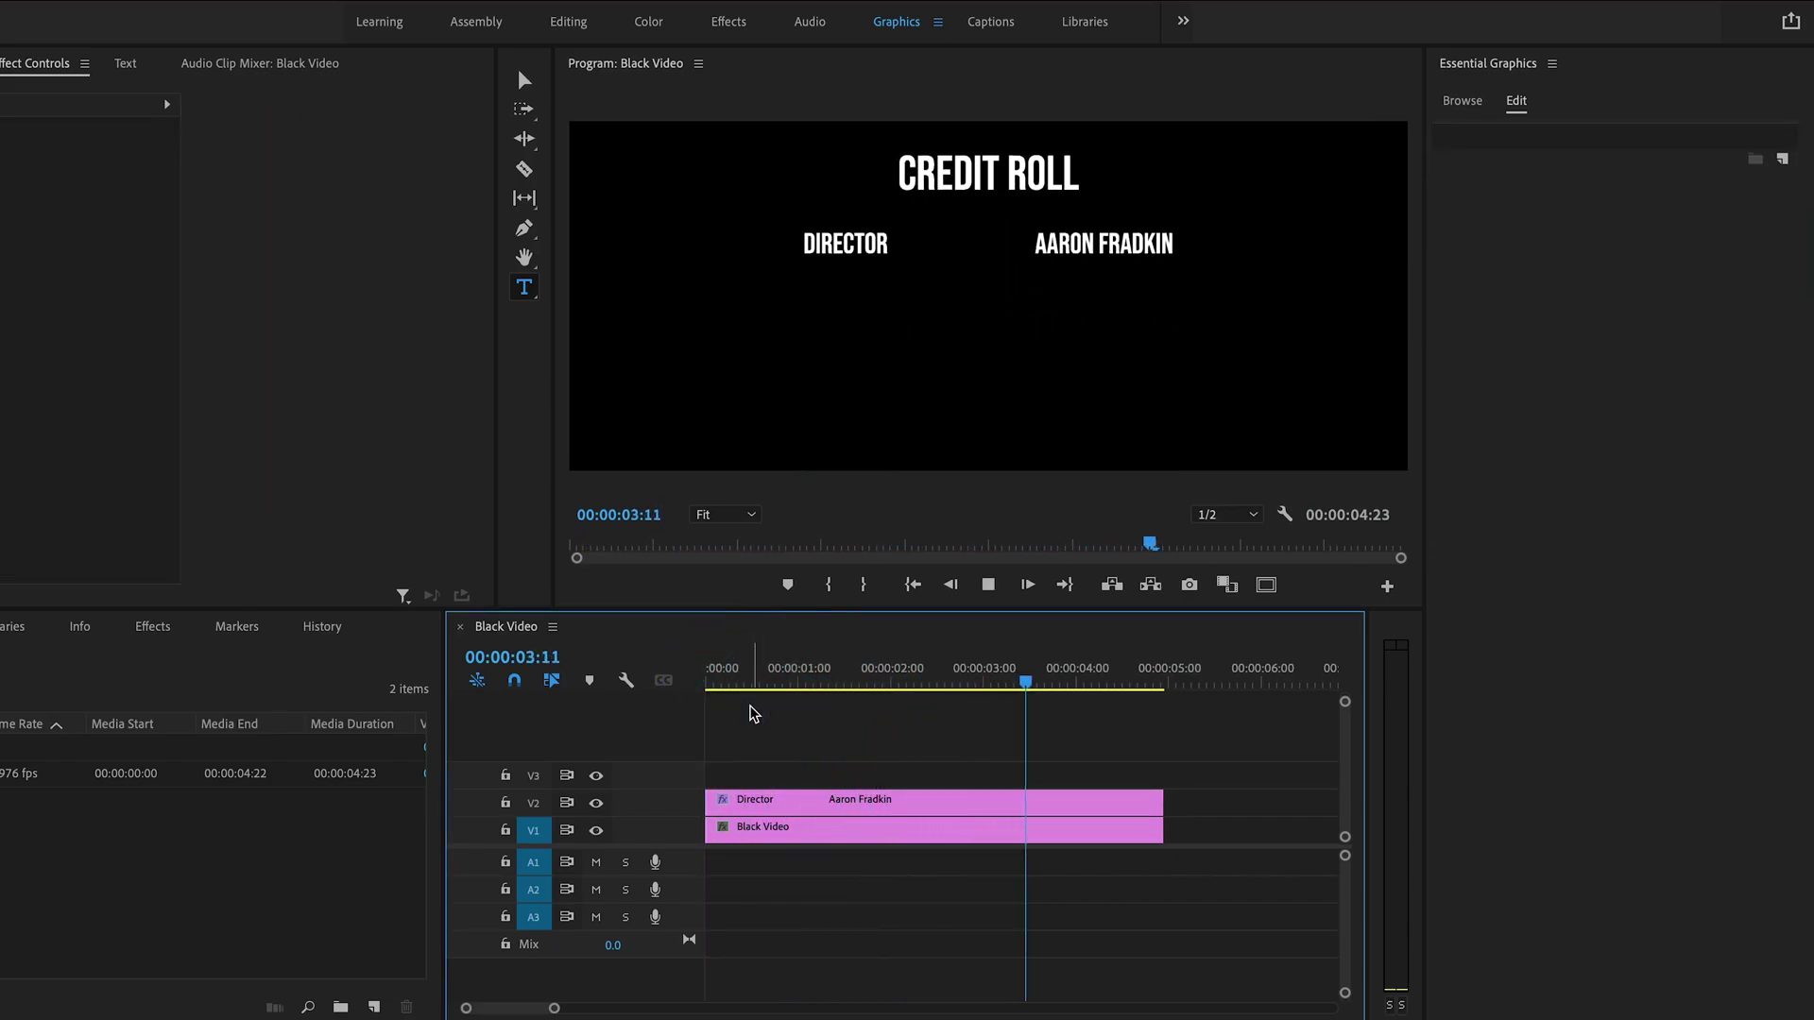
pyautogui.click(761, 724)
pyautogui.moveTo(1030, 663); pyautogui.dragTo(967, 663)
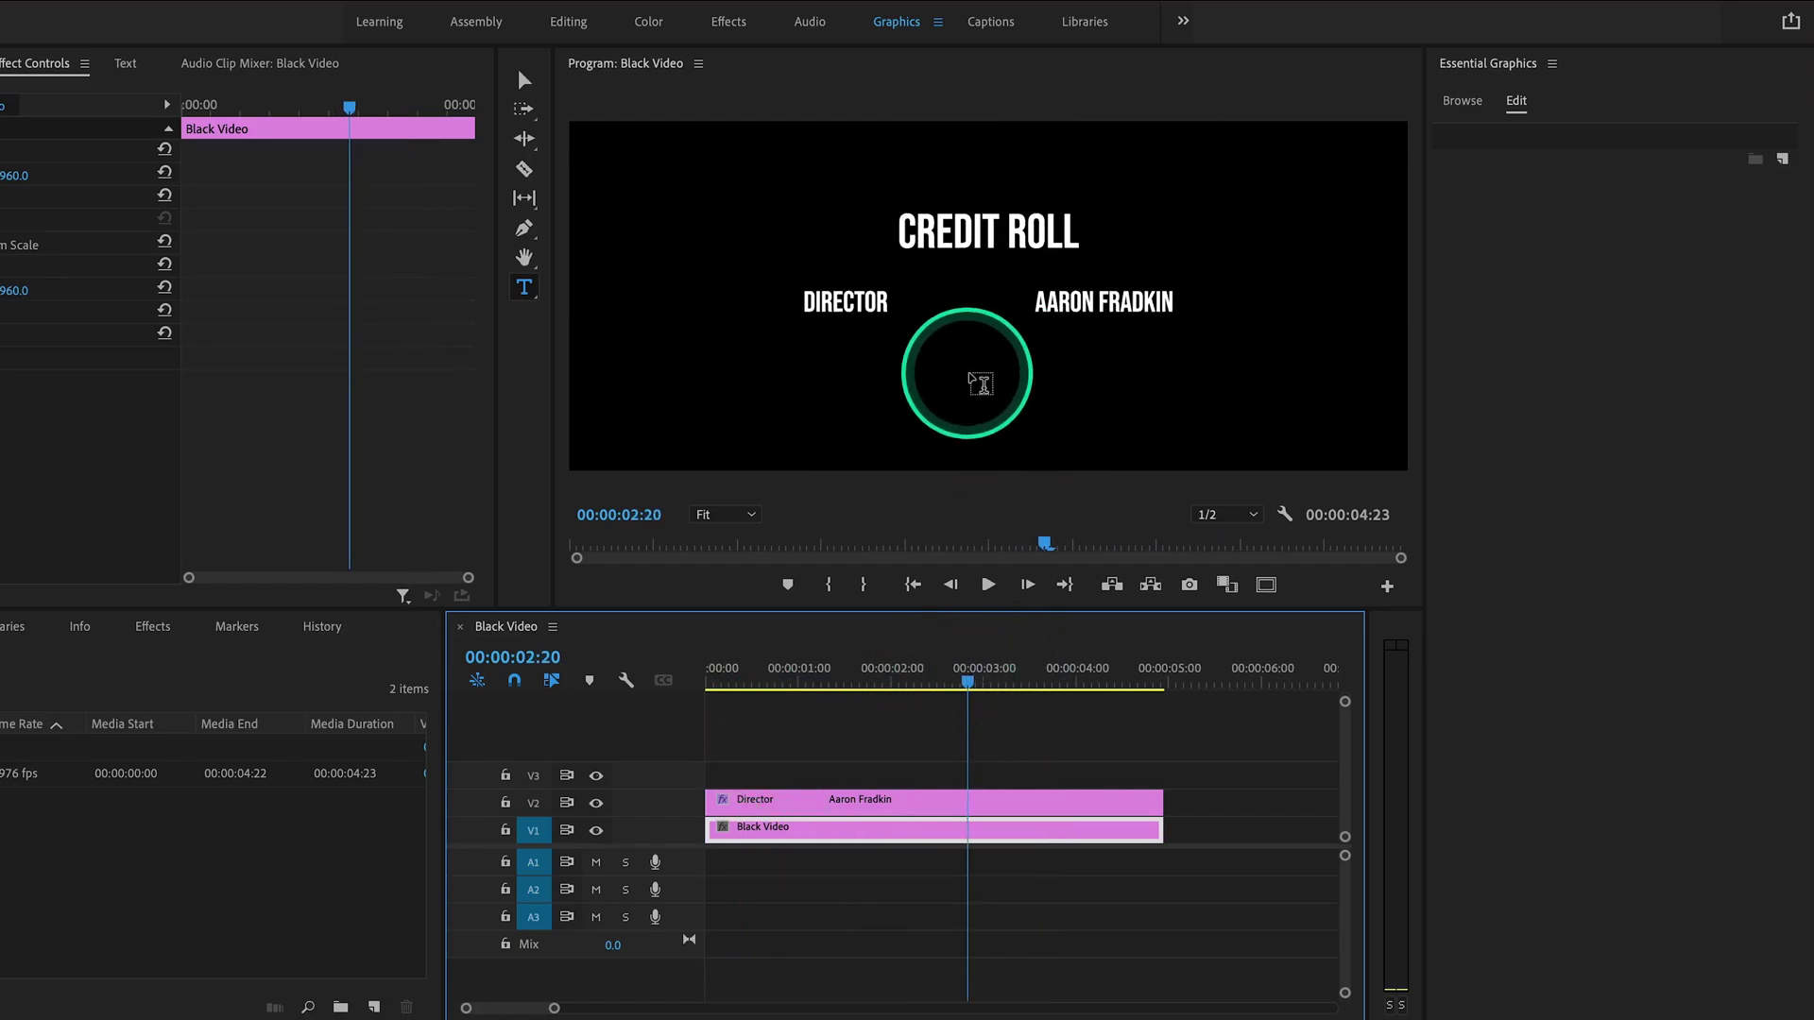
# Add a STARRING line with the performer's name beneath the DIRECTOR line, then deselect the layer.
pyautogui.click(1134, 307)
pyautogui.press('Return')
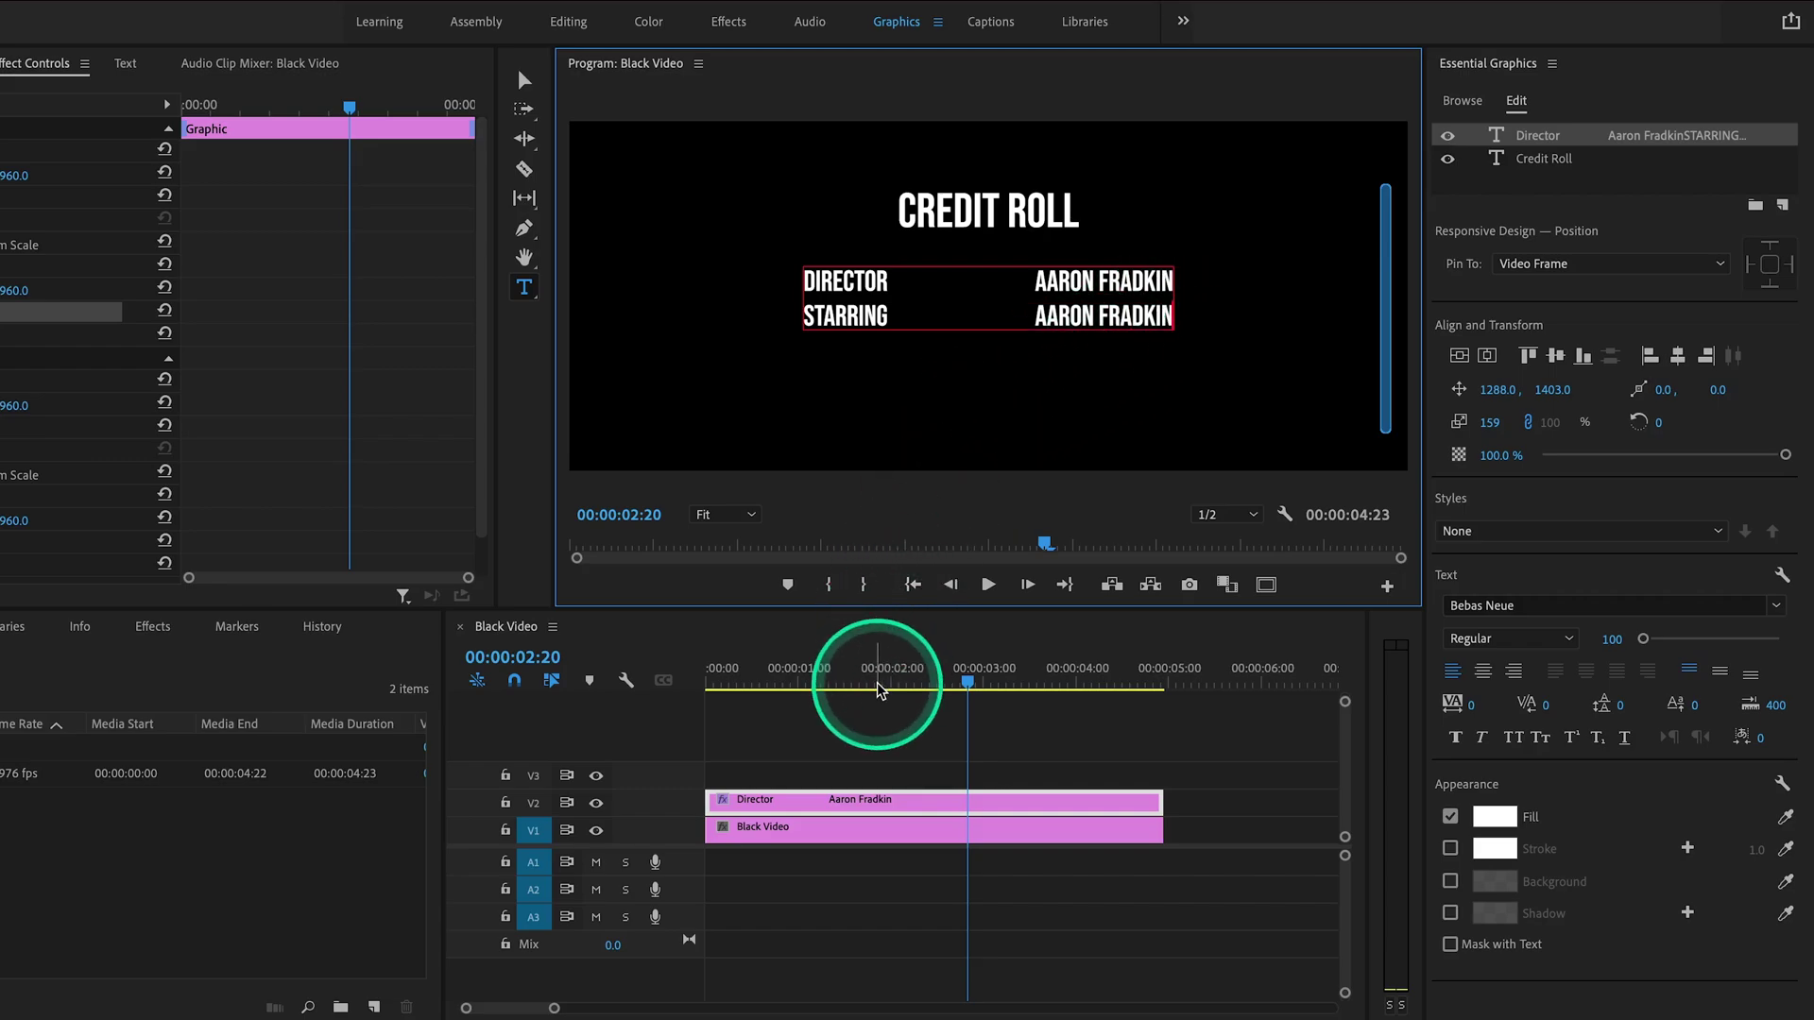
pyautogui.moveTo(893, 680); pyautogui.dragTo(962, 685)
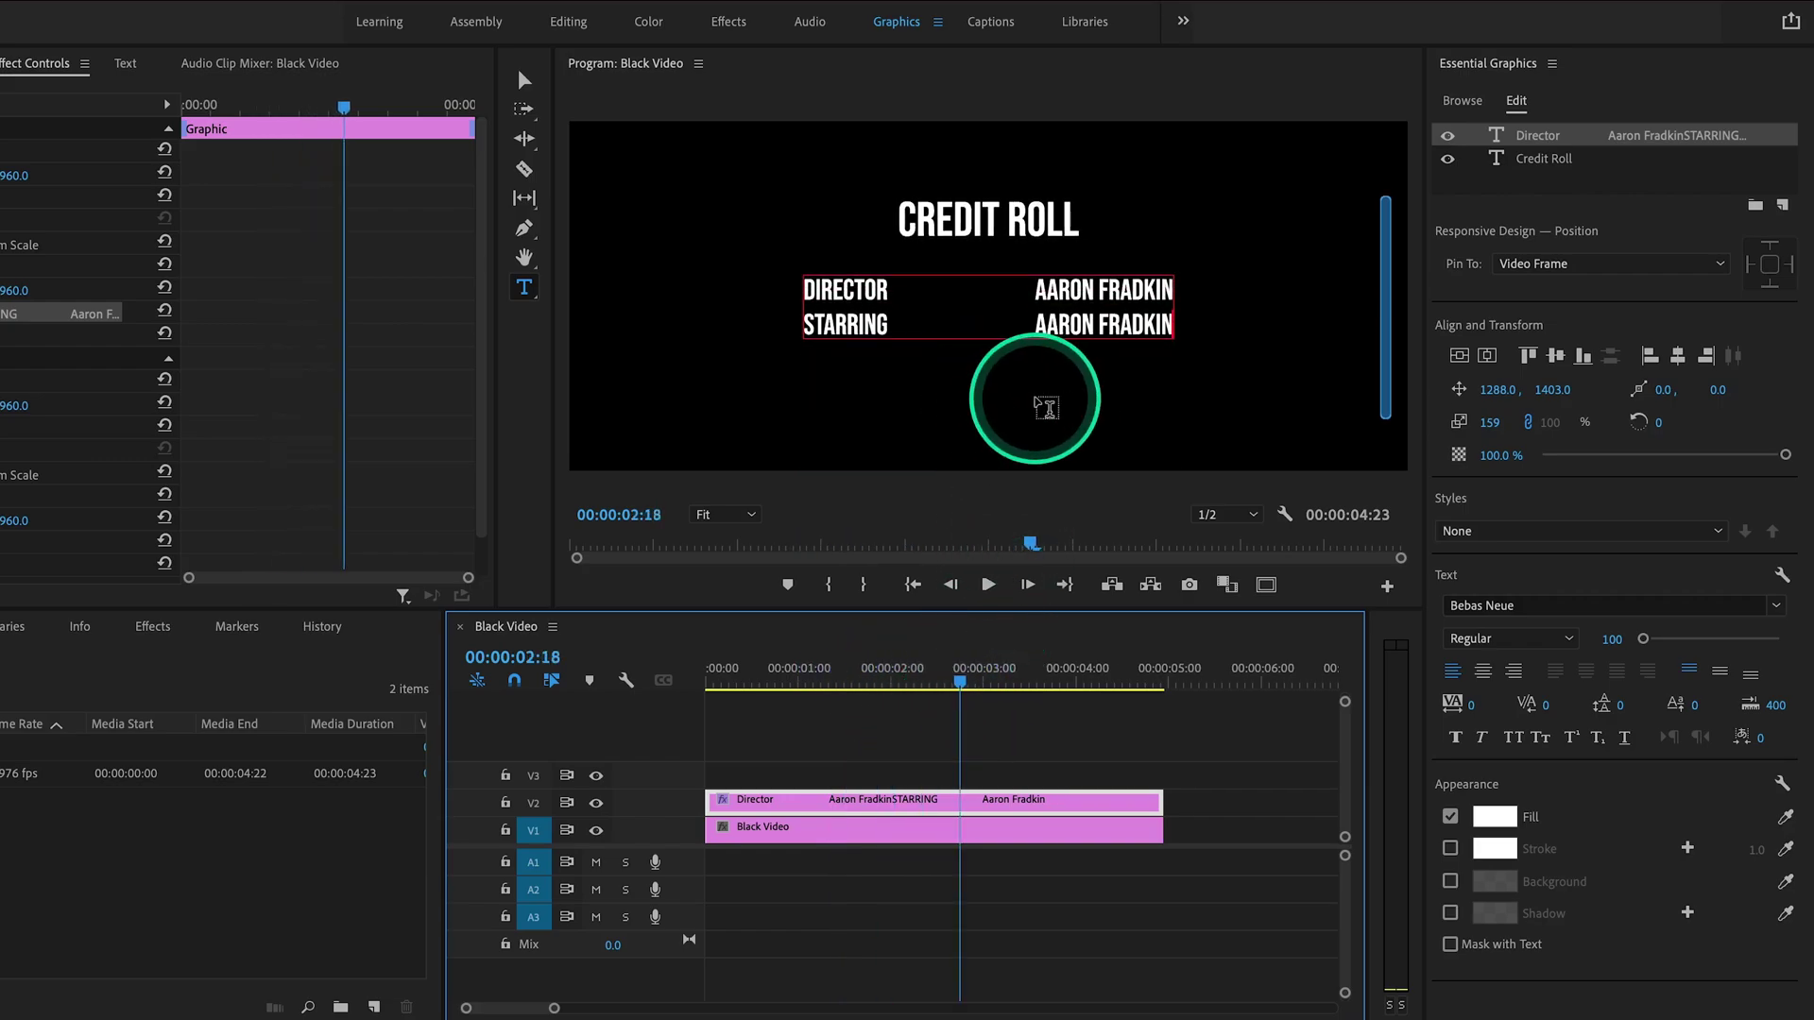
pyautogui.click(1560, 189)
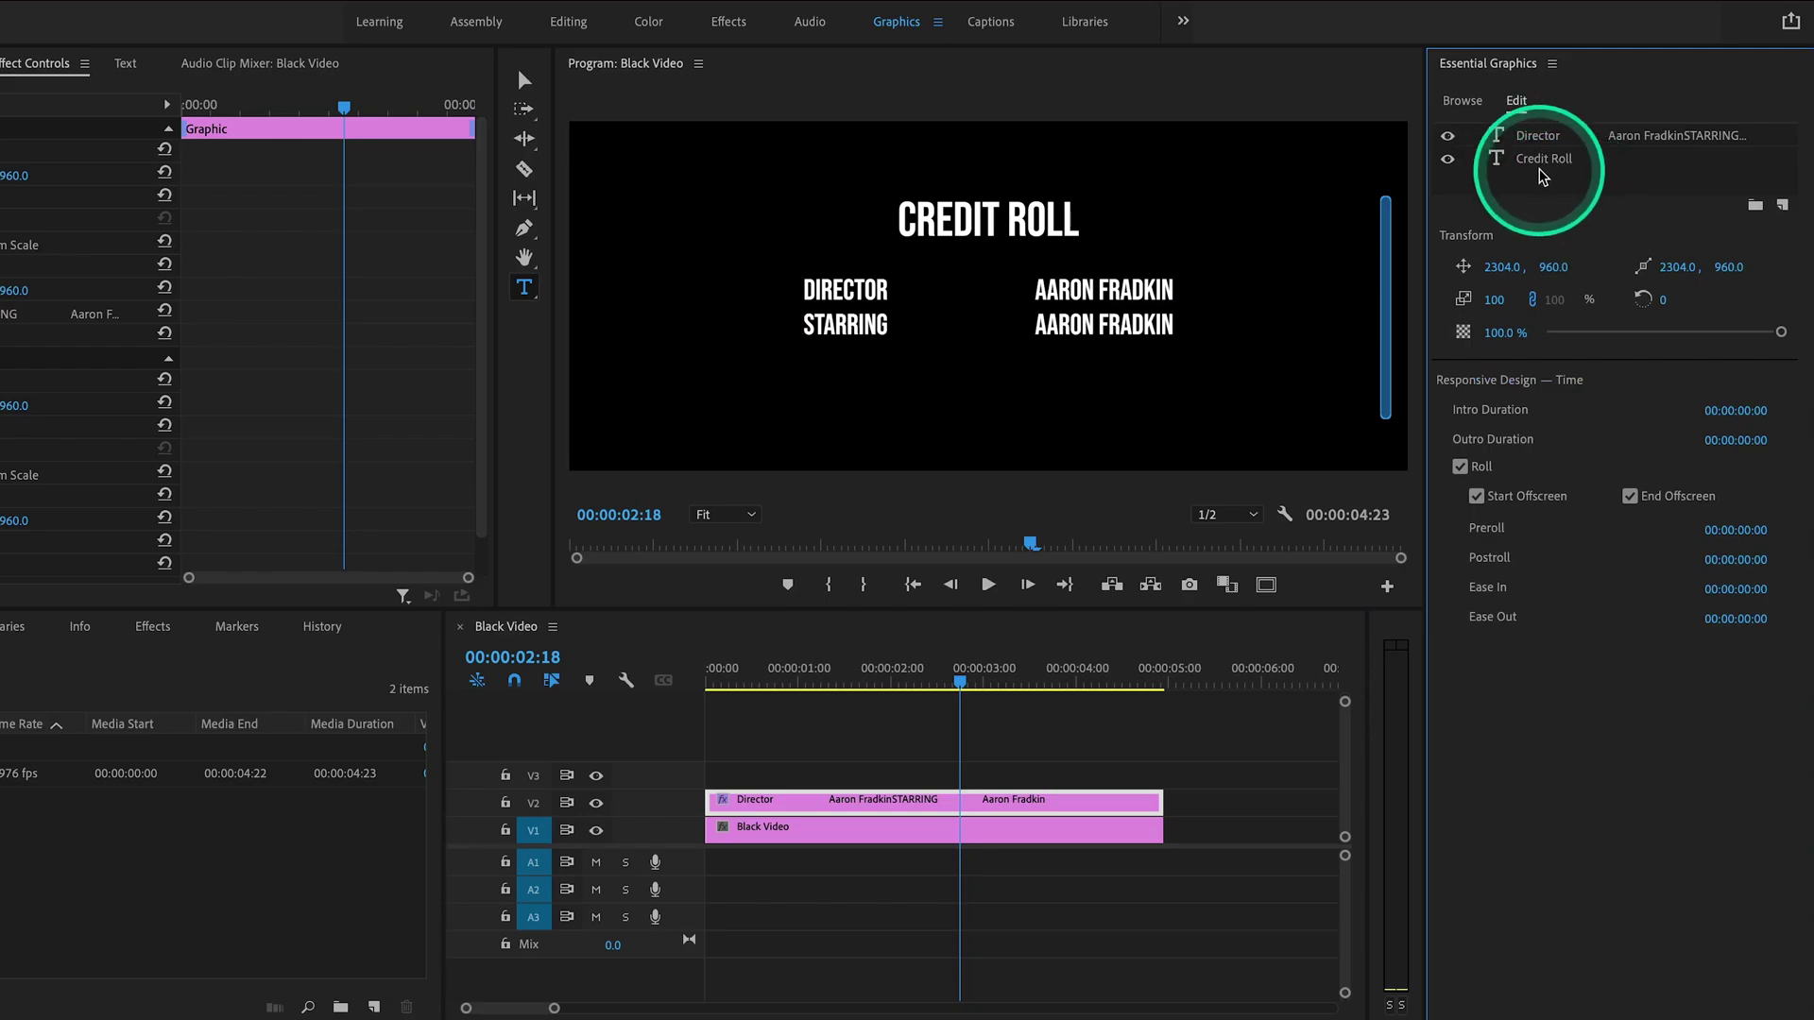
# Import the INVERTED.png Social House Films logo as a new graphic layer.
pyautogui.click(1785, 207)
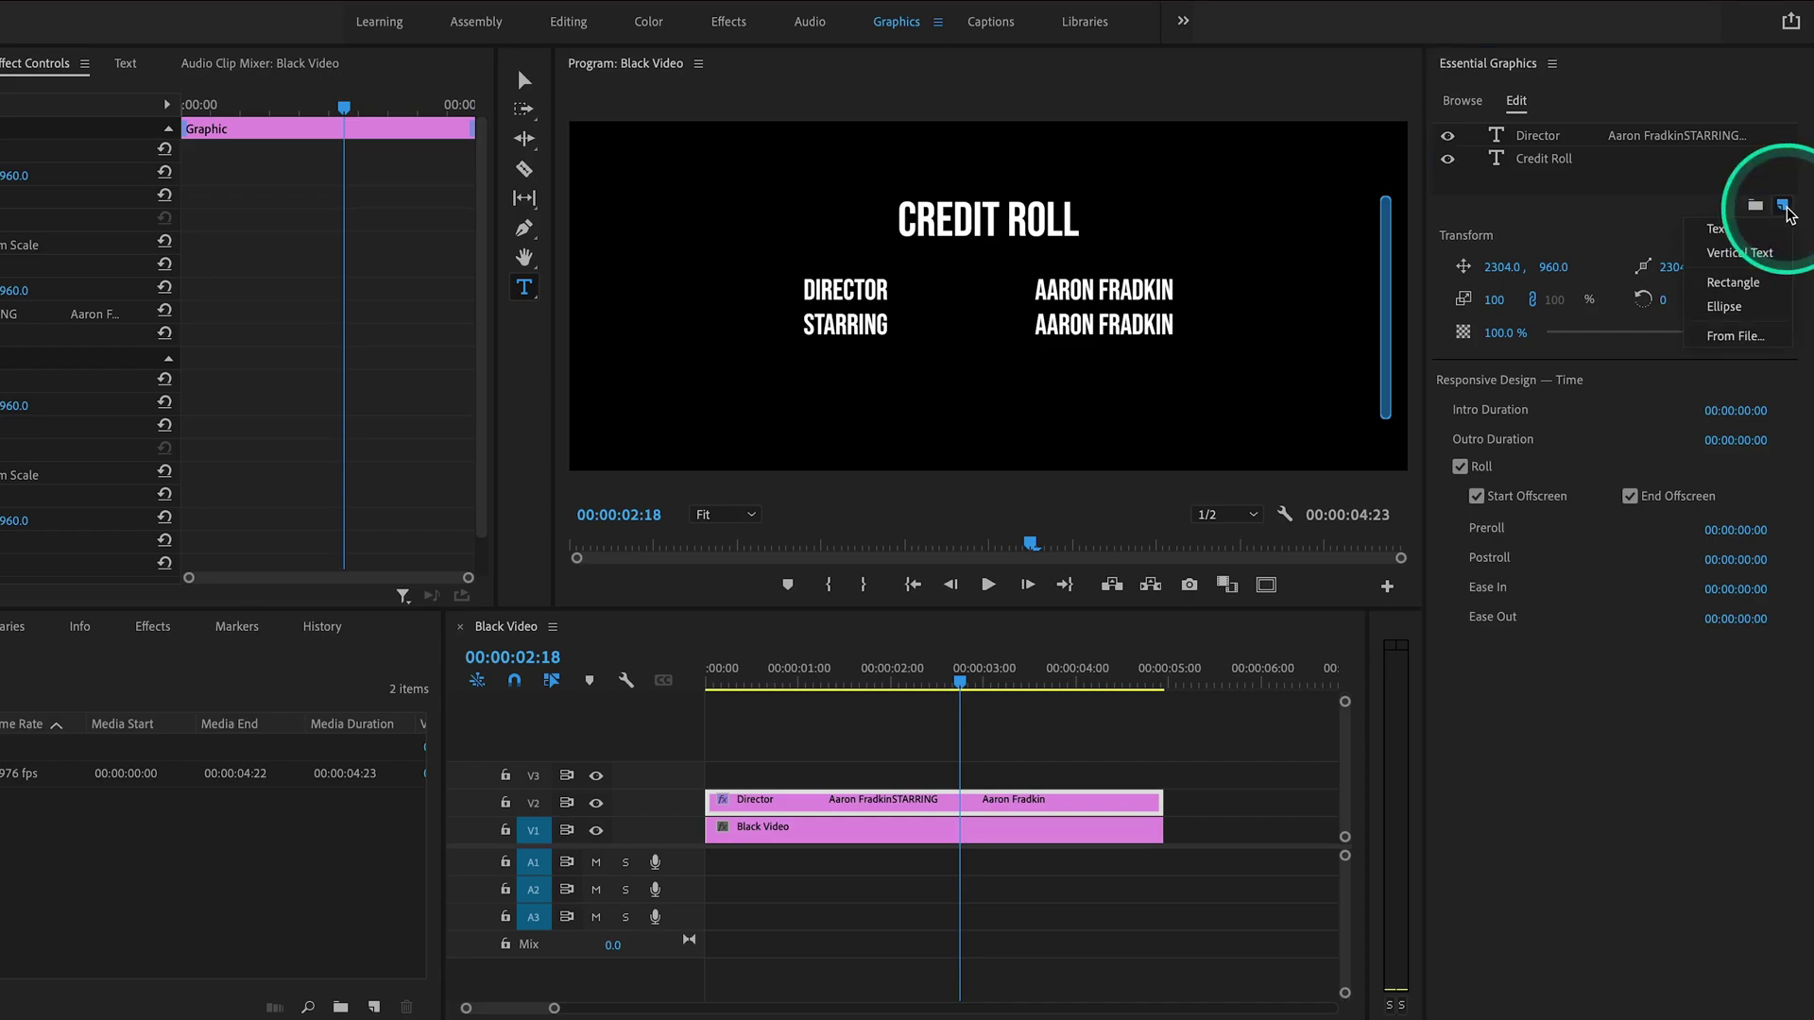
pyautogui.click(1735, 337)
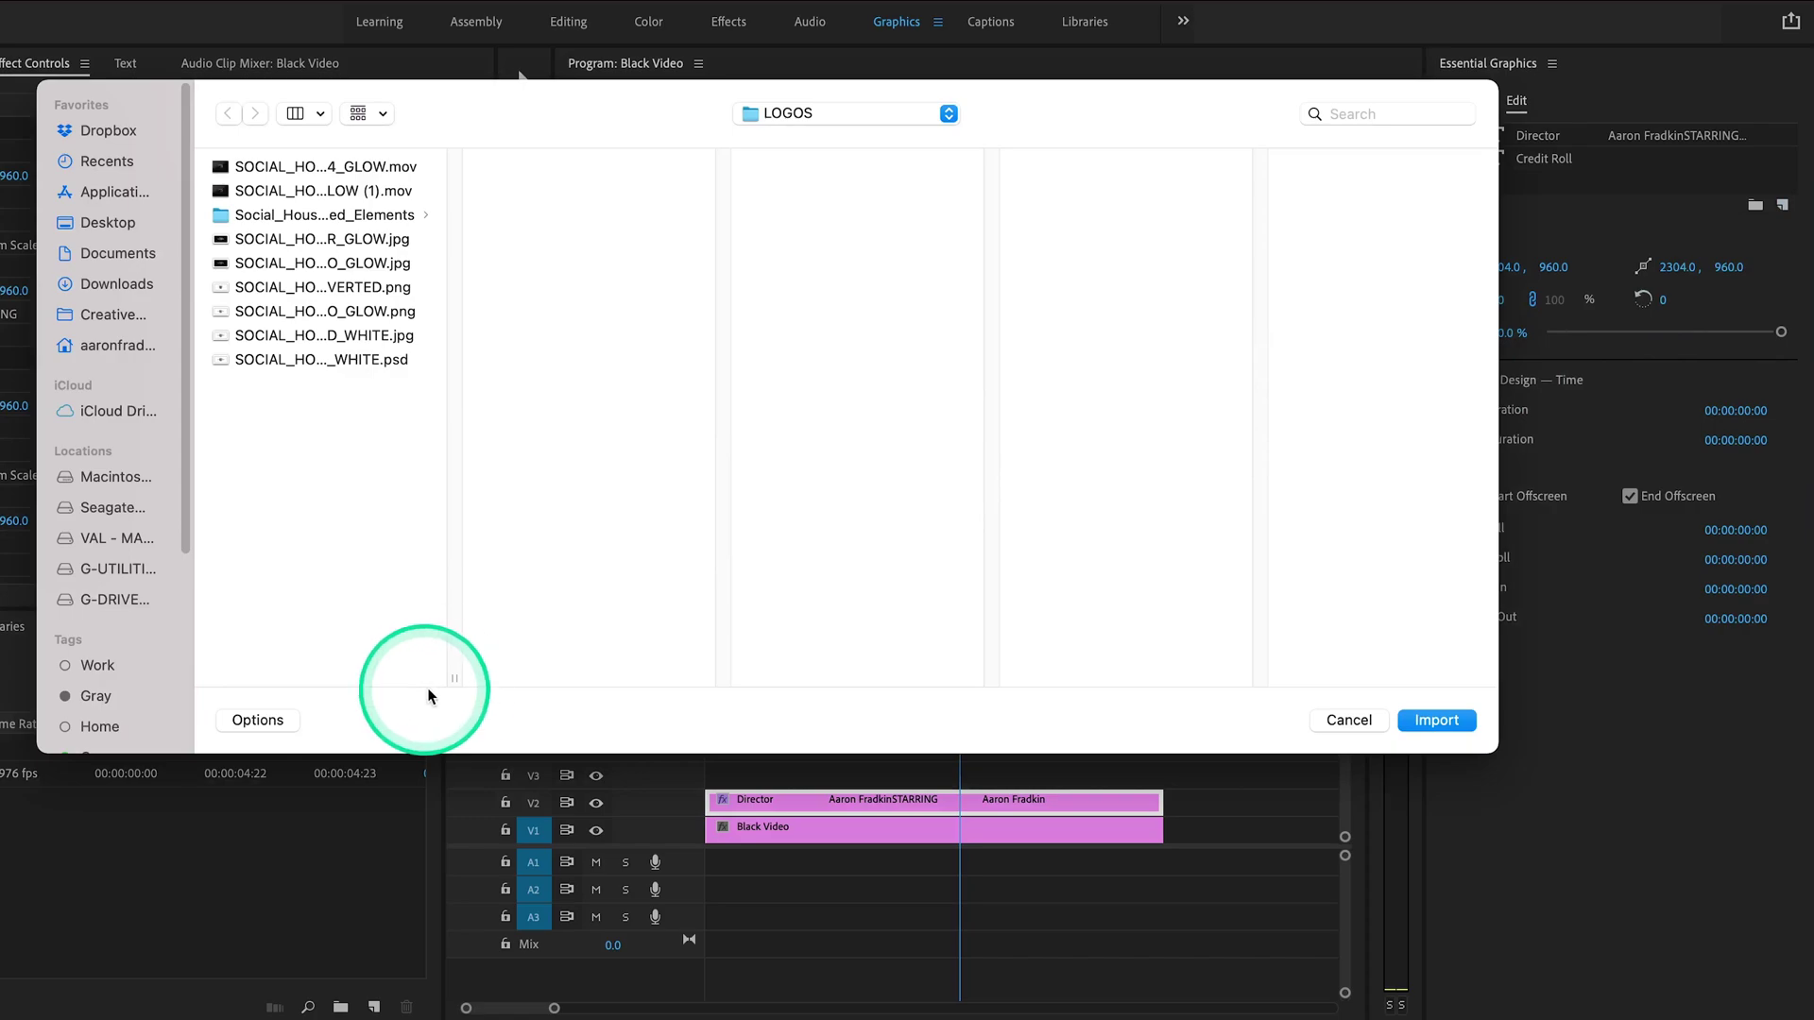
pyautogui.moveTo(454, 678); pyautogui.dragTo(709, 673)
pyautogui.click(556, 312)
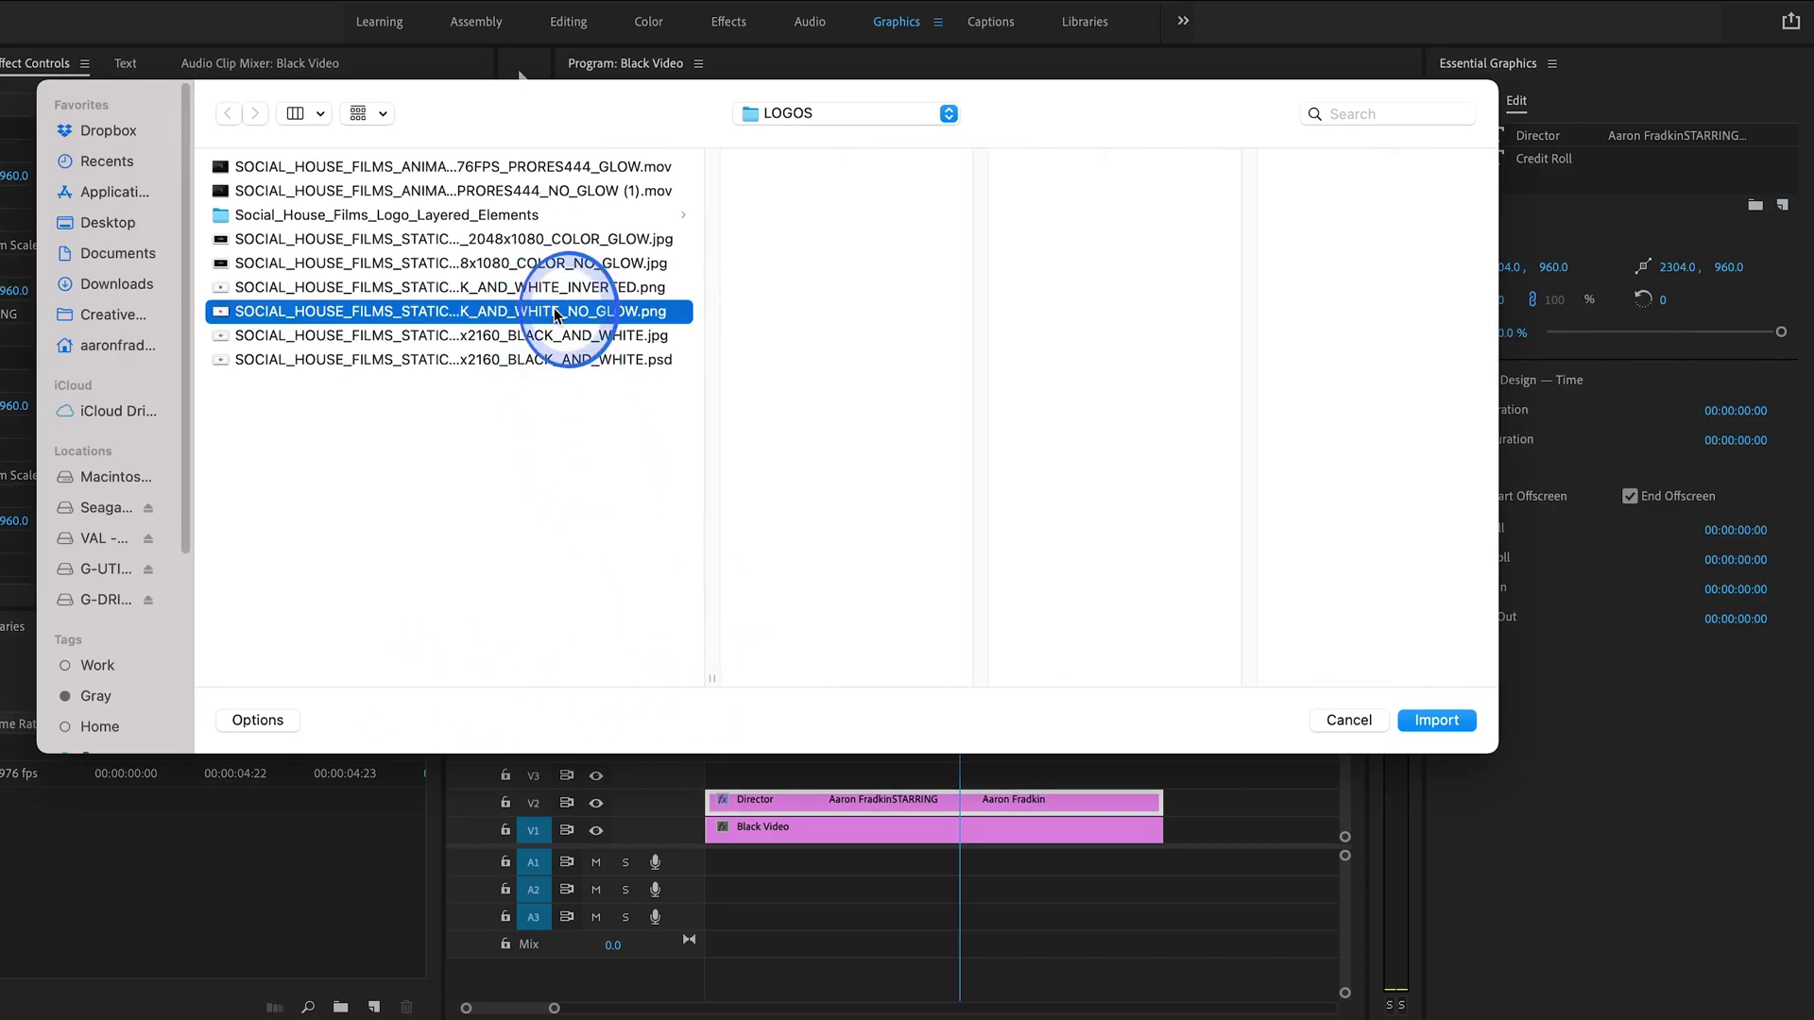
pyautogui.click(556, 291)
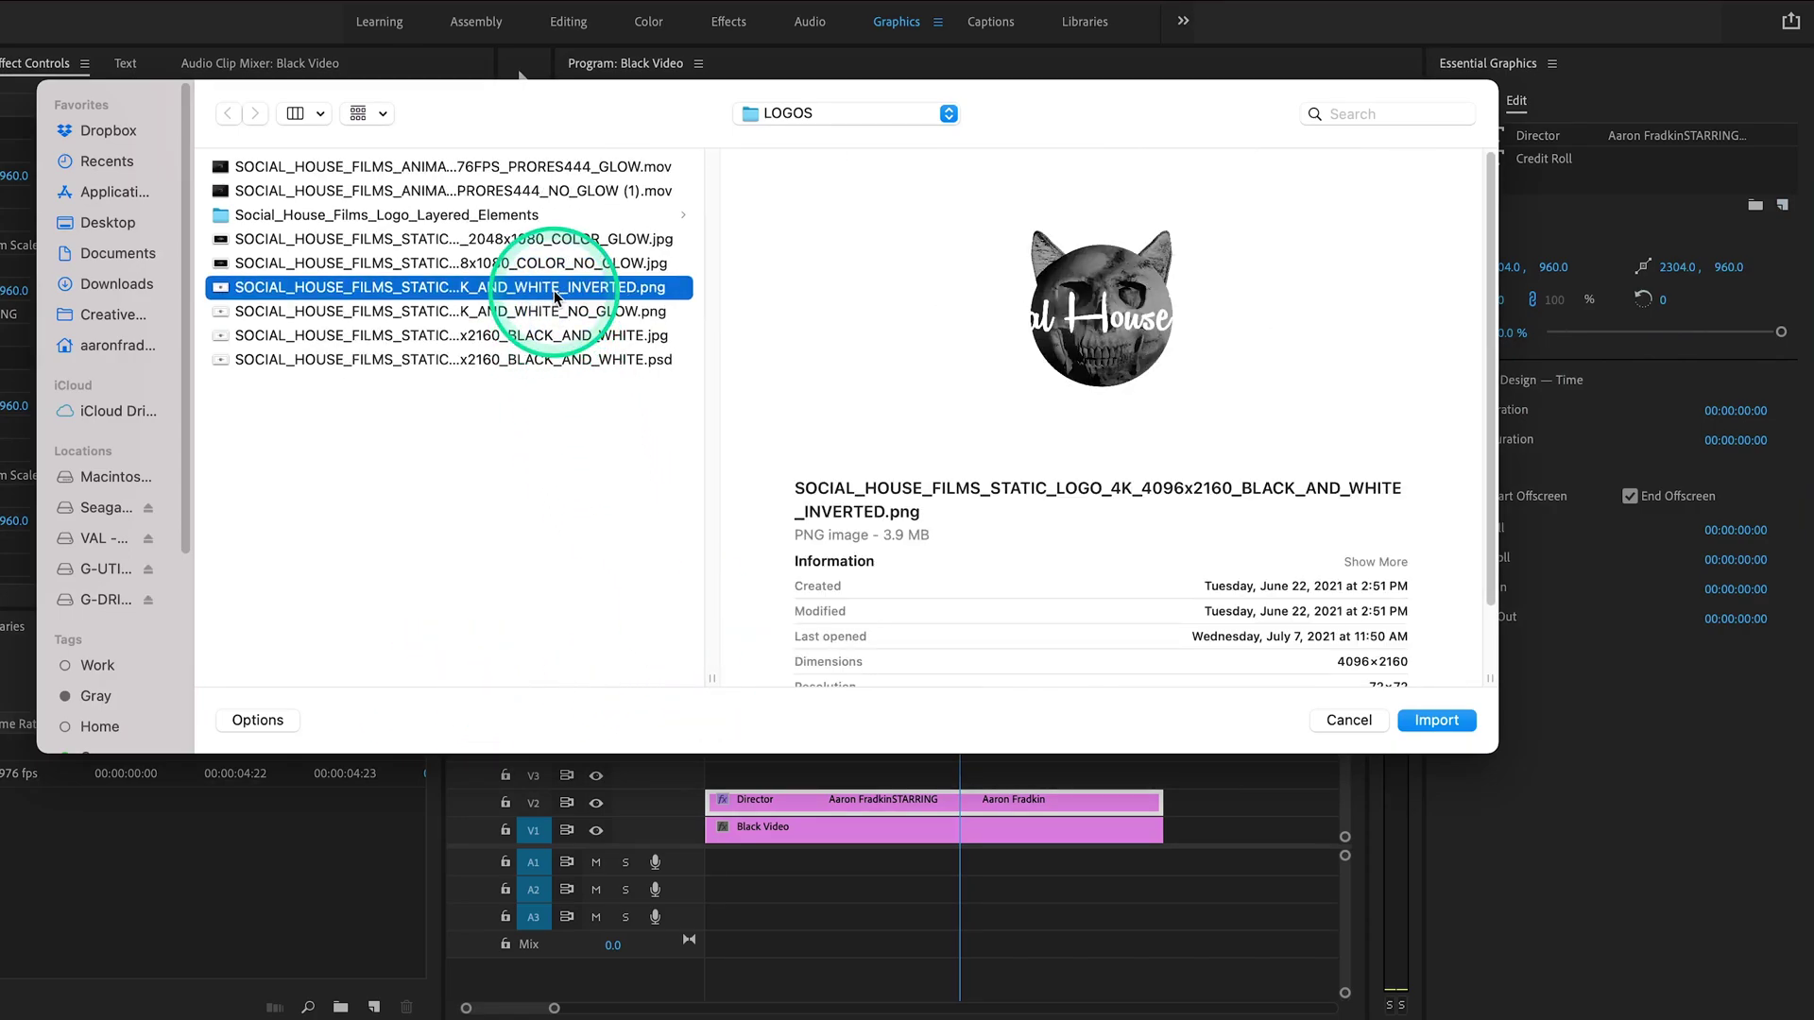
pyautogui.doubleClick(556, 297)
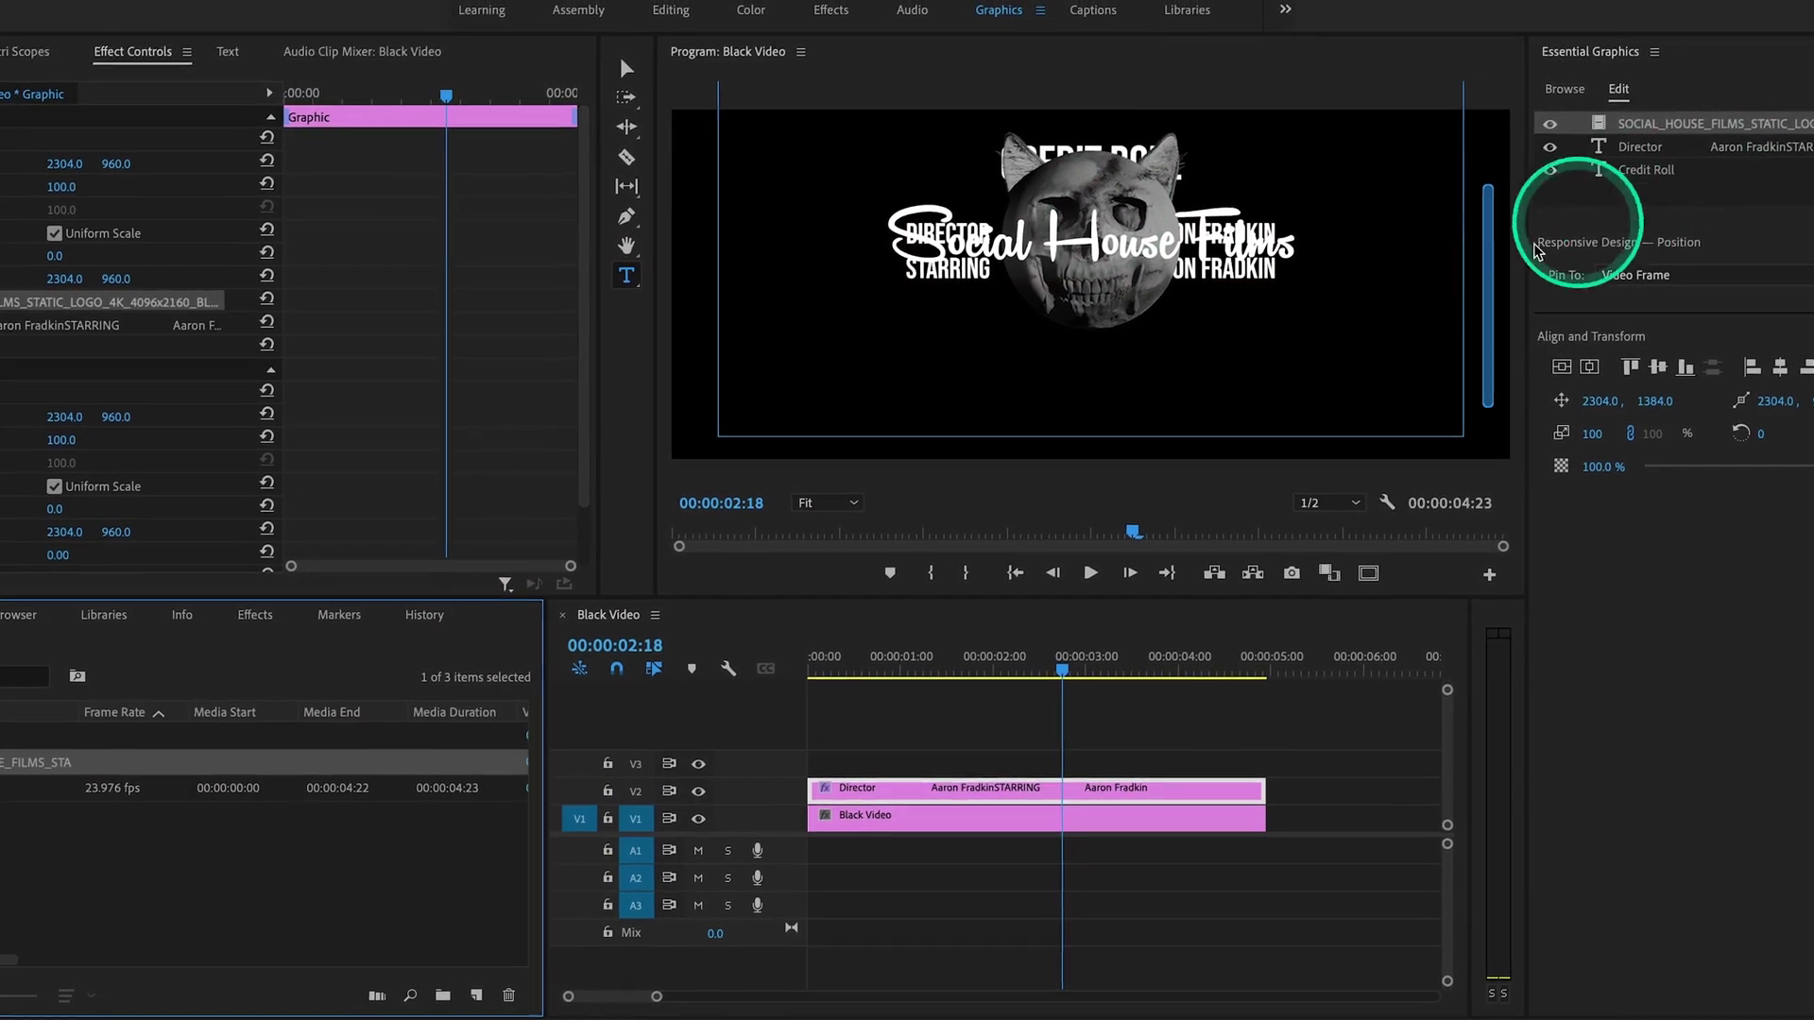
# Scale the logo to 39%, move it to Y 2029 below the credits, and play from the start.
pyautogui.moveTo(1786, 415); pyautogui.dragTo(1768, 416)
pyautogui.moveTo(1507, 444); pyautogui.dragTo(1592, 409)
pyautogui.click(942, 747)
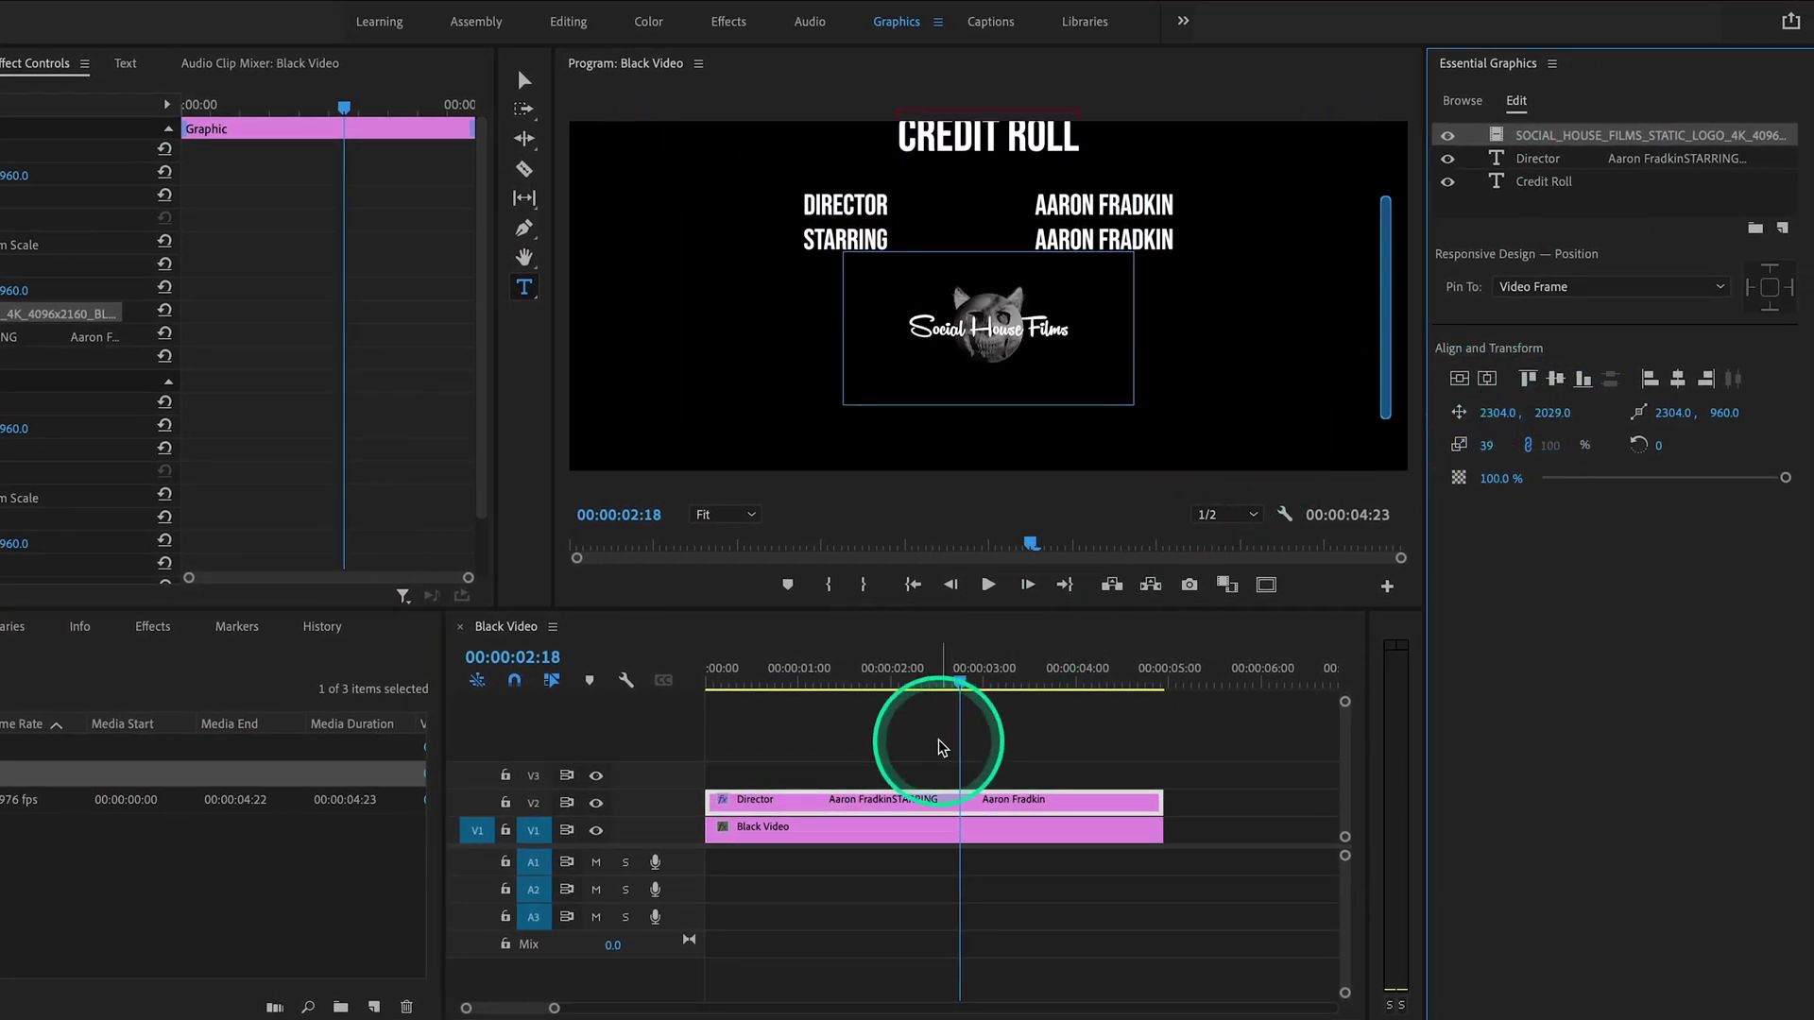
pyautogui.moveTo(755, 668); pyautogui.dragTo(668, 680)
pyautogui.click(781, 721)
pyautogui.press('space')
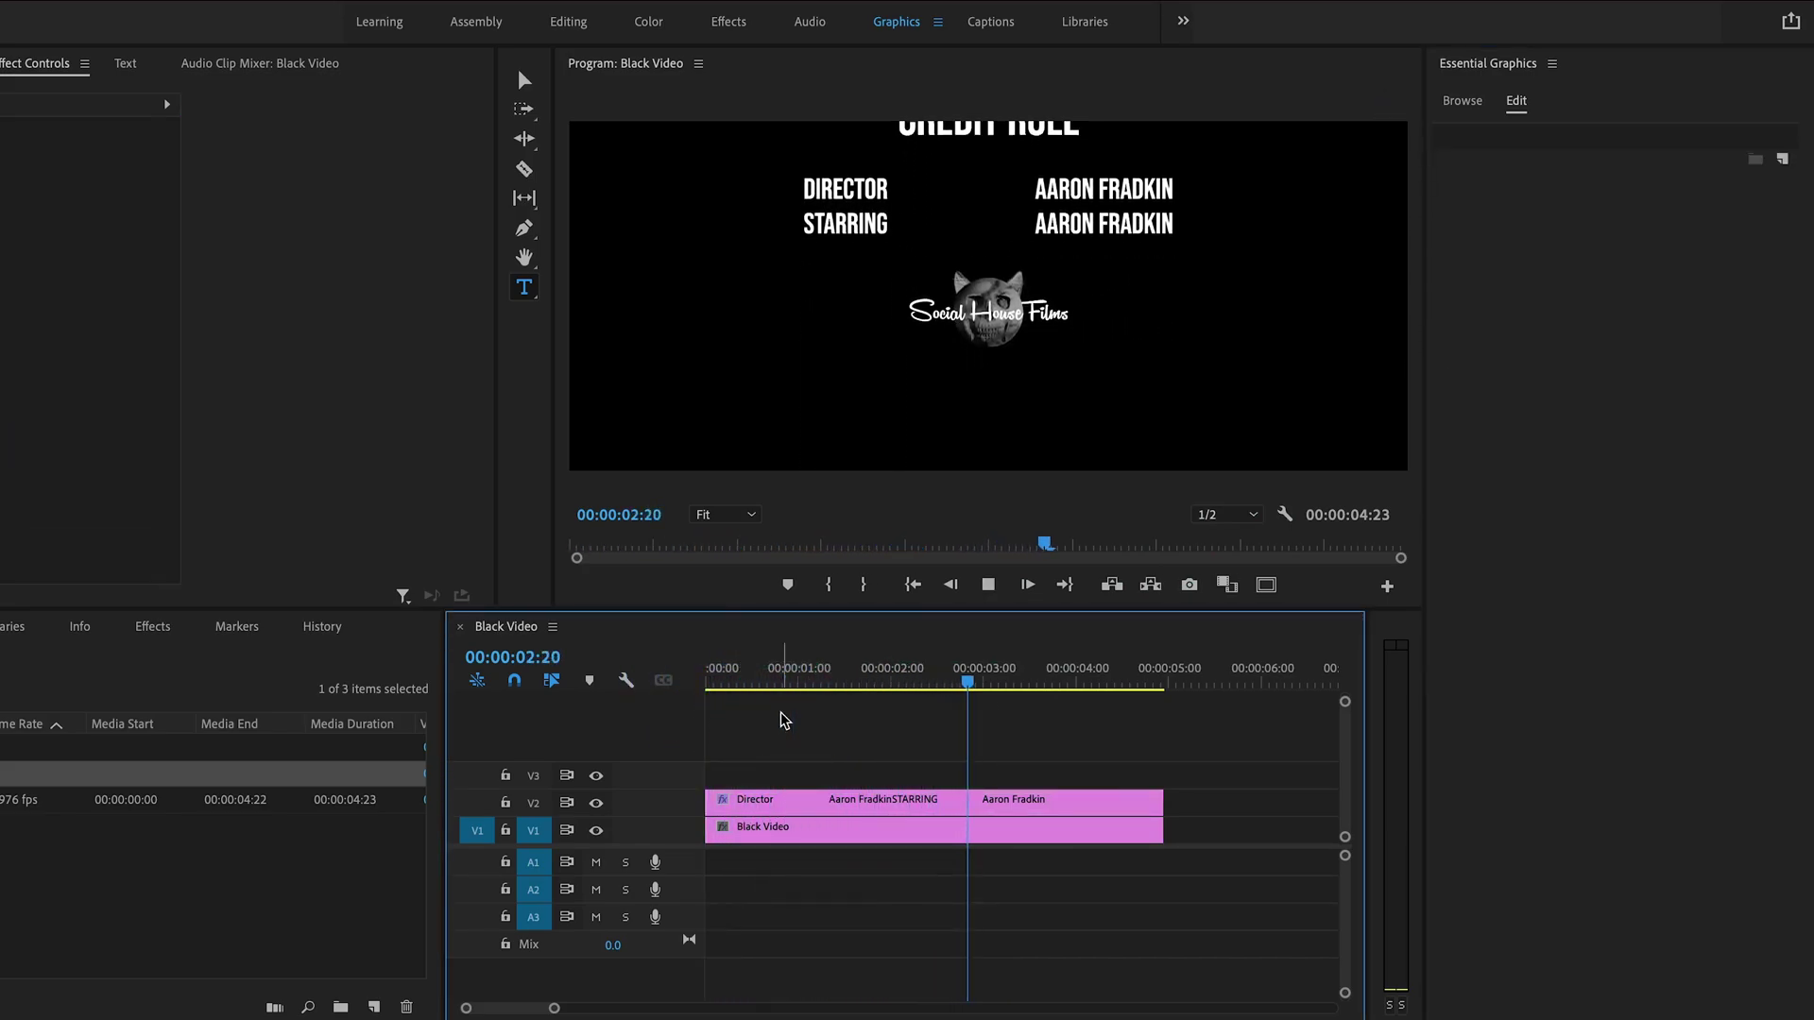
# Stretch the V2 credit graphic and V1 Black Video clips to about 00:00:19:08, then replay from the start.
pyautogui.click(833, 830)
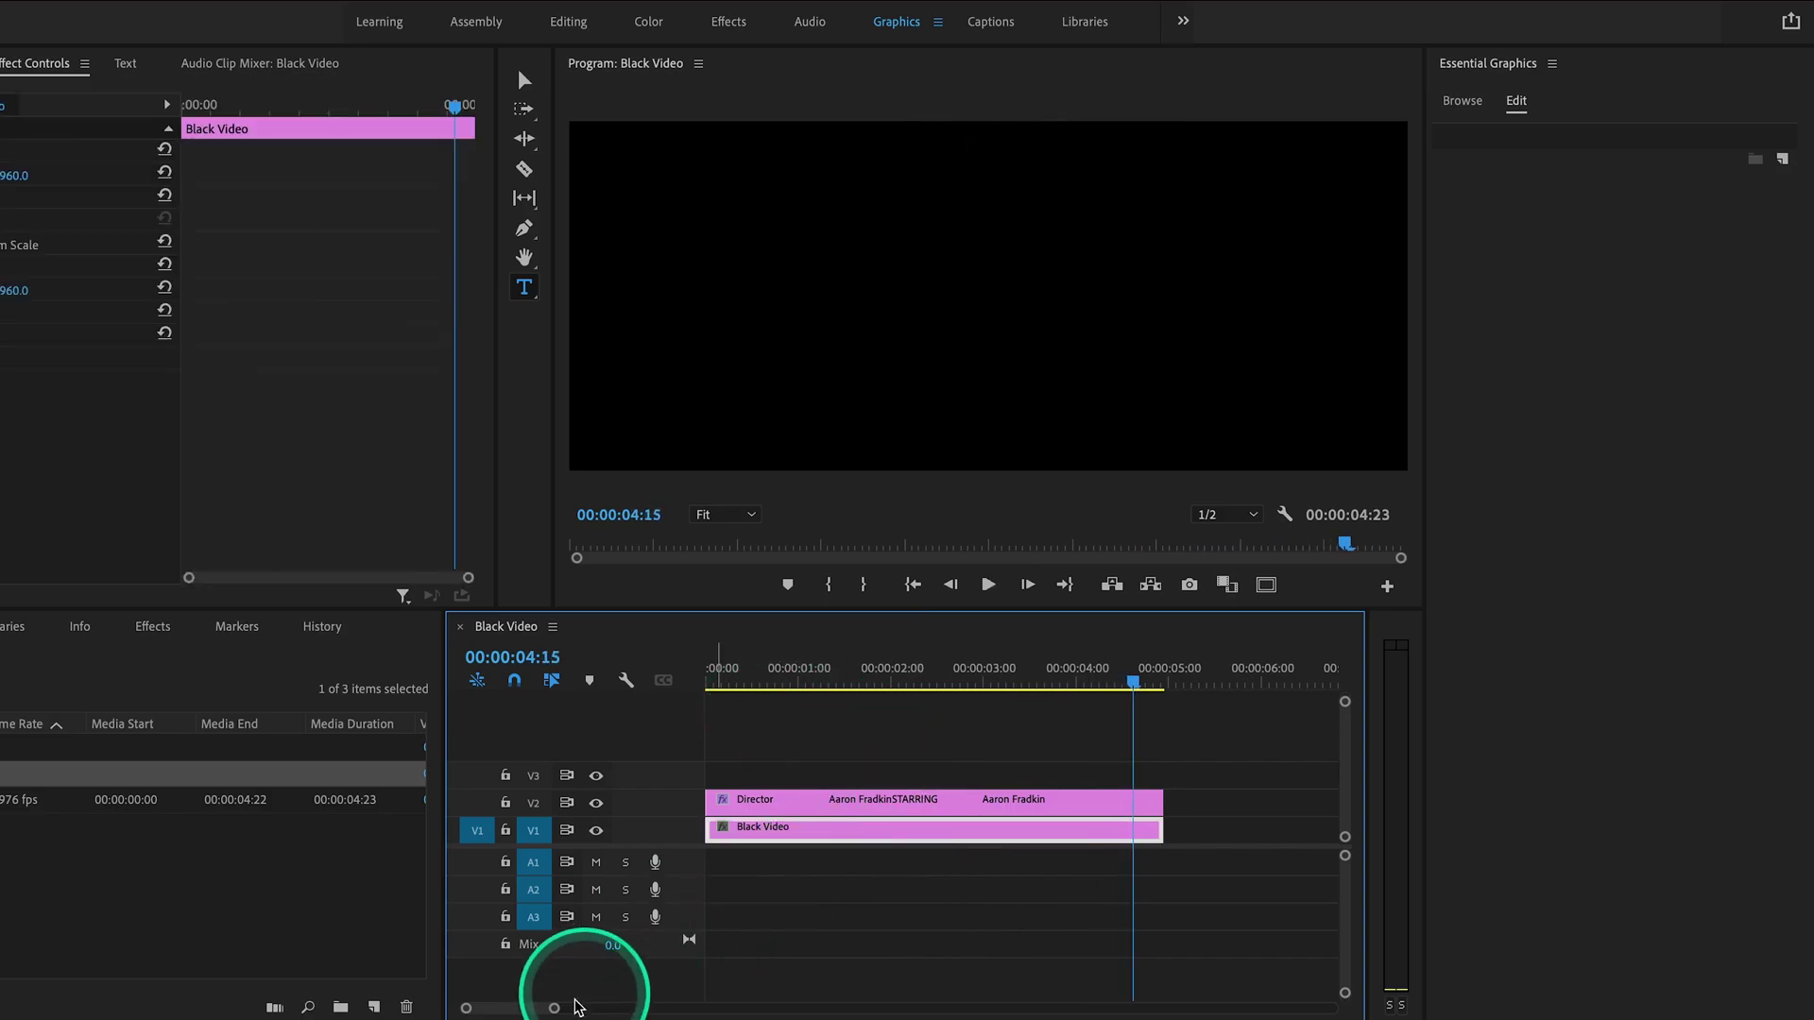
pyautogui.moveTo(550, 1009); pyautogui.dragTo(685, 1009)
pyautogui.click(803, 803)
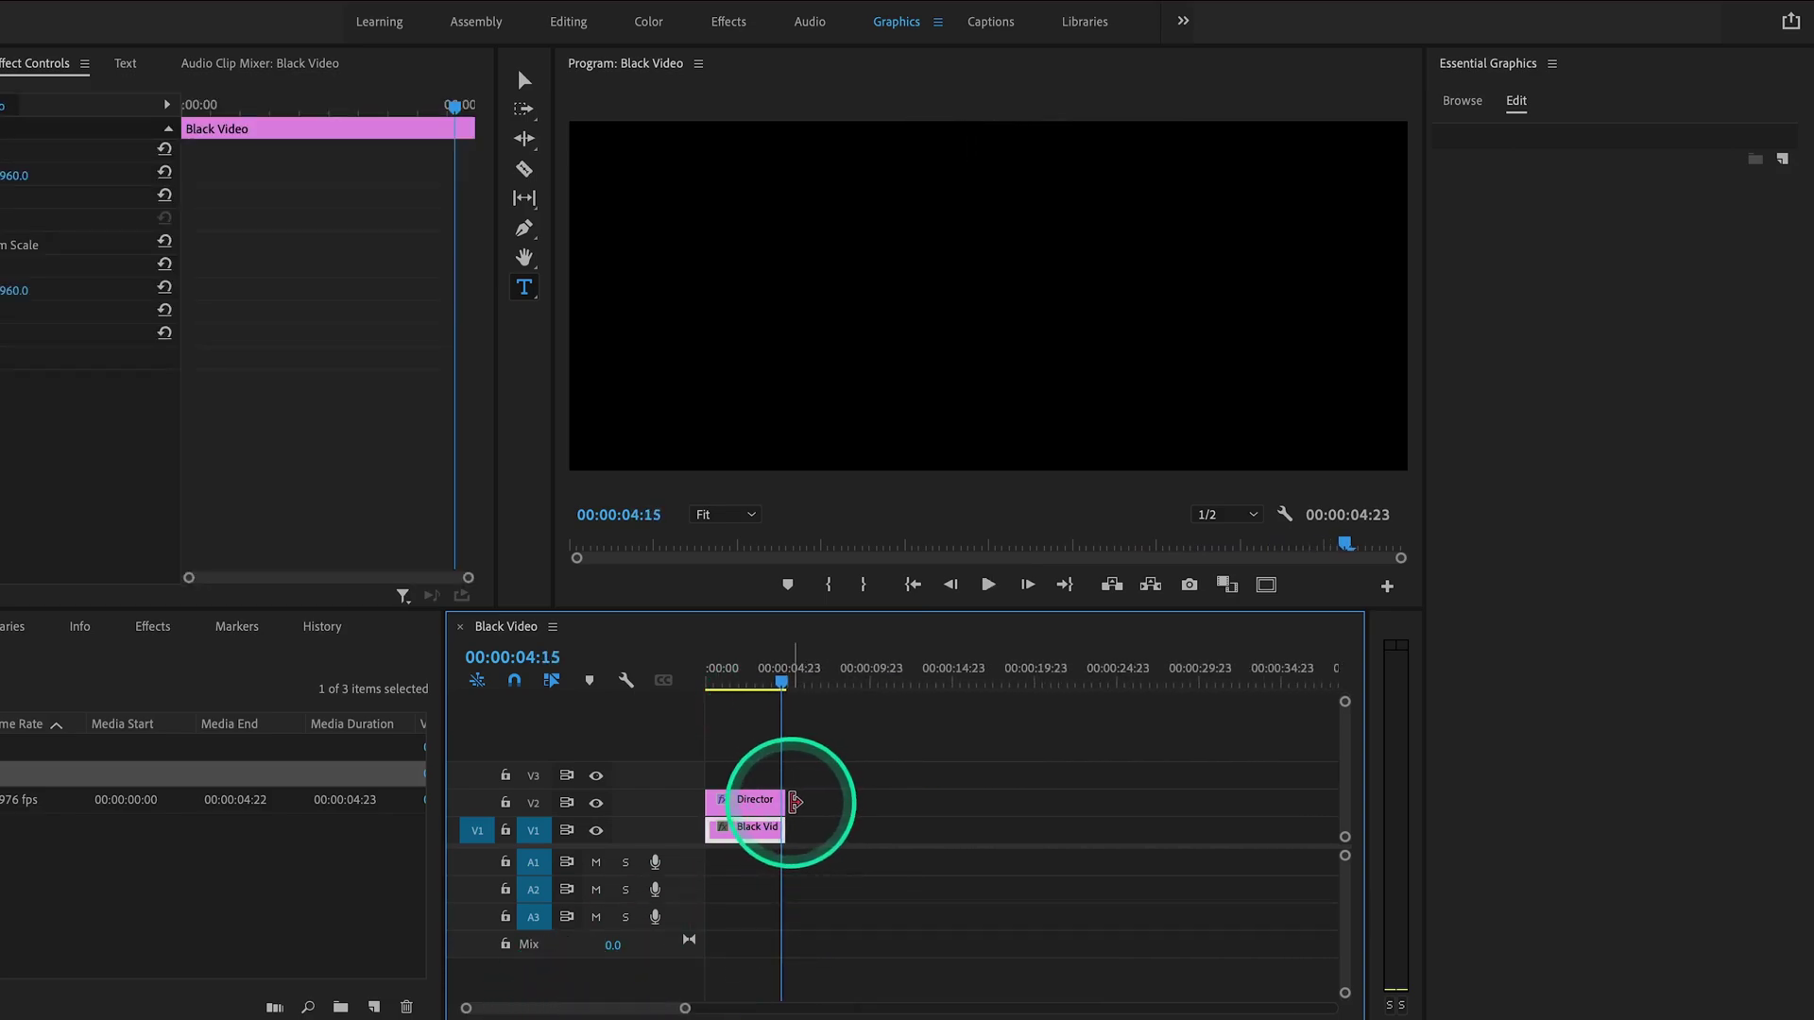
pyautogui.moveTo(794, 802); pyautogui.dragTo(850, 802)
pyautogui.moveTo(1022, 802); pyautogui.dragTo(1030, 802)
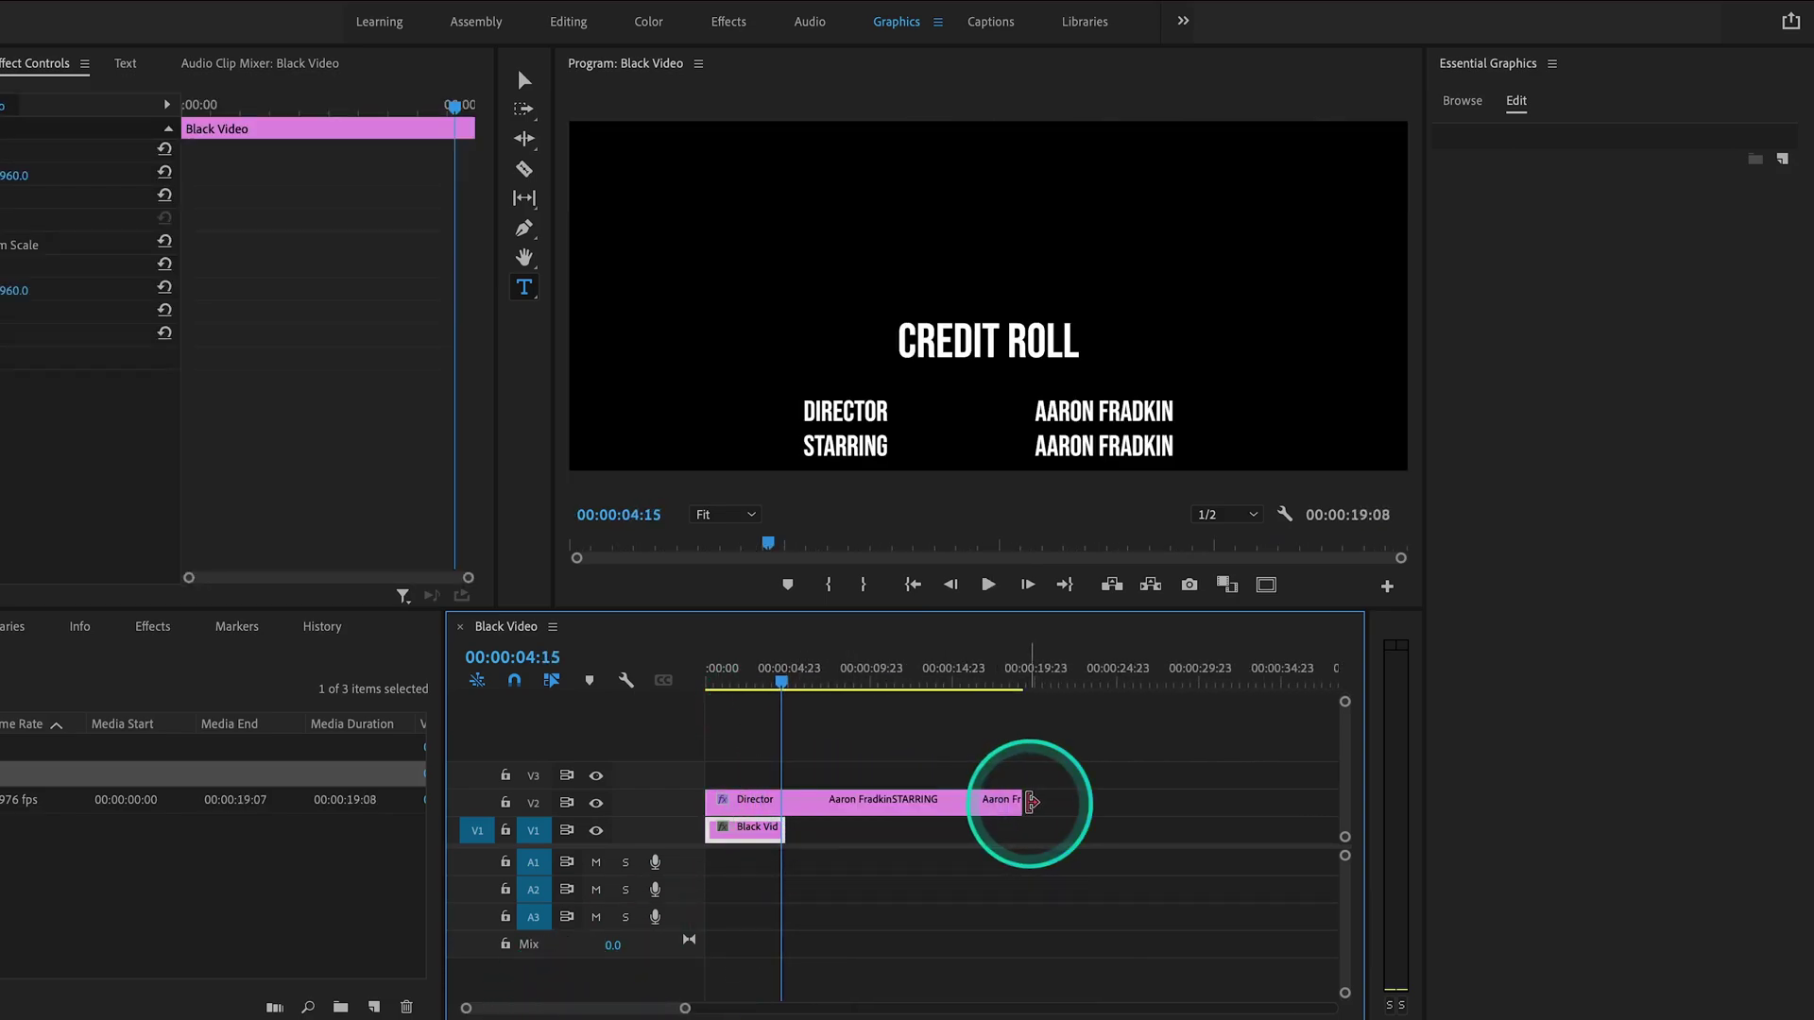
pyautogui.moveTo(782, 831); pyautogui.dragTo(1022, 831)
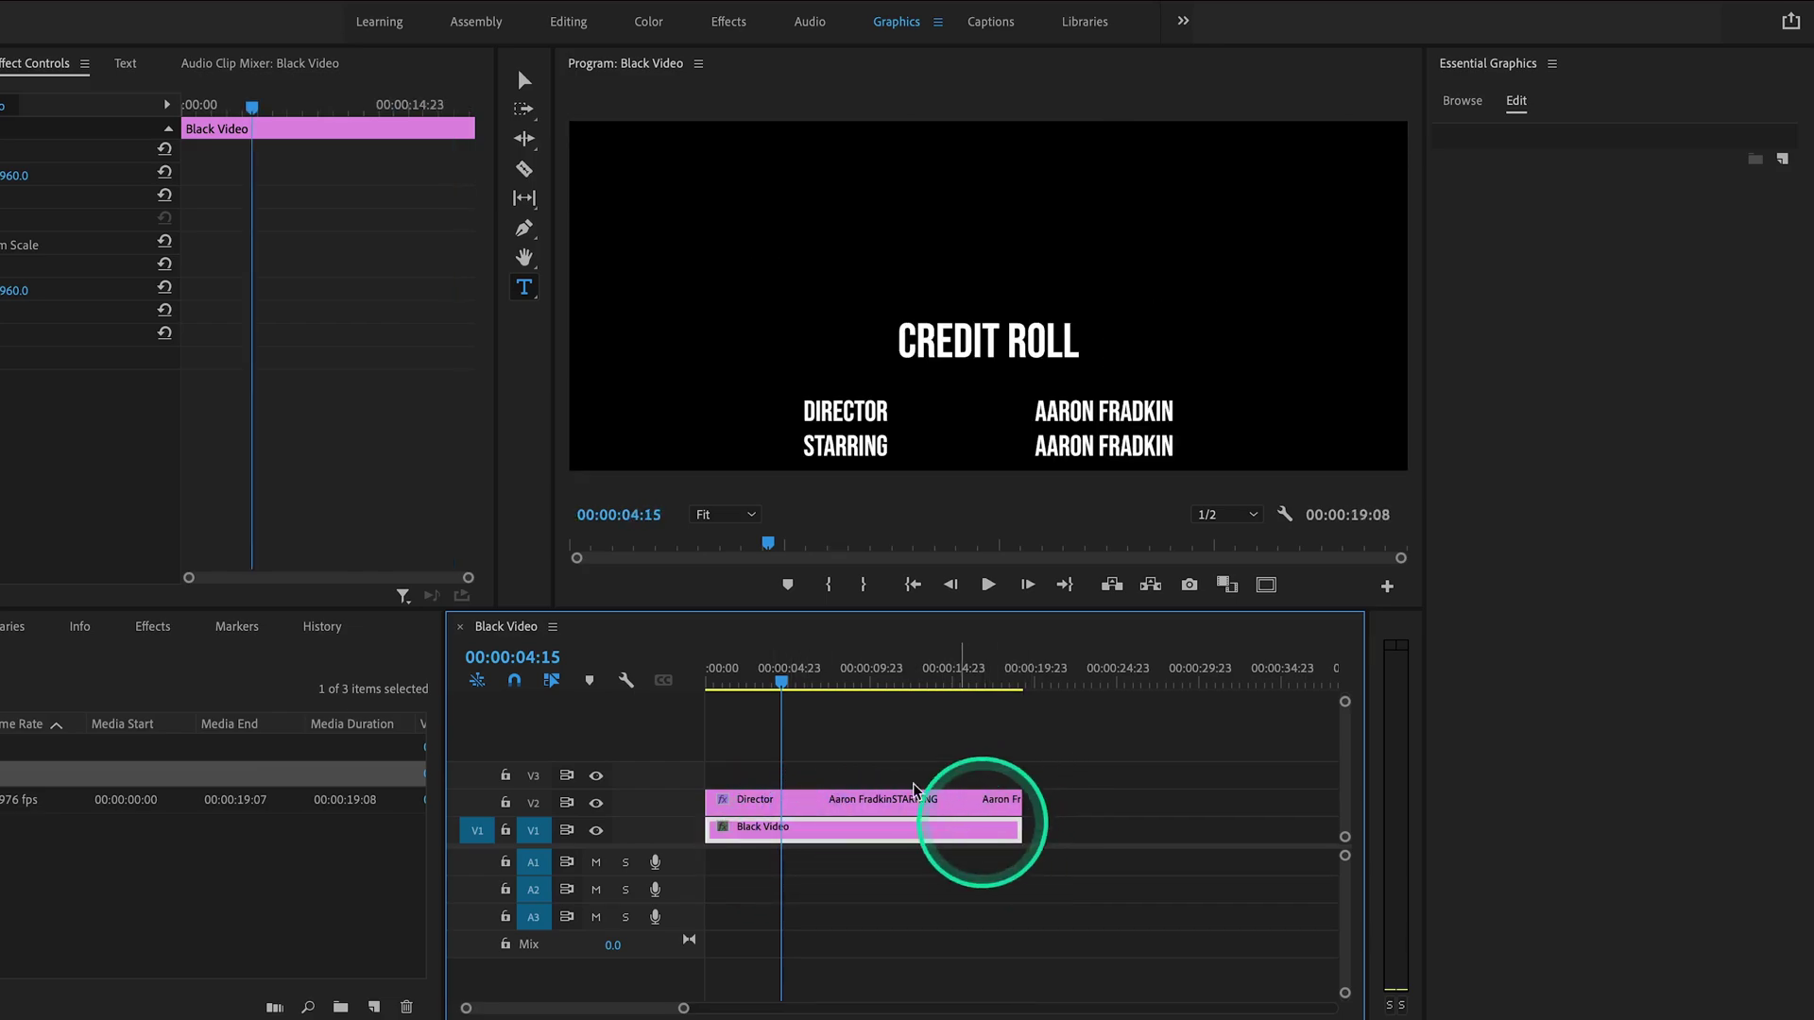
pyautogui.moveTo(794, 681); pyautogui.dragTo(608, 680)
pyautogui.press('space')
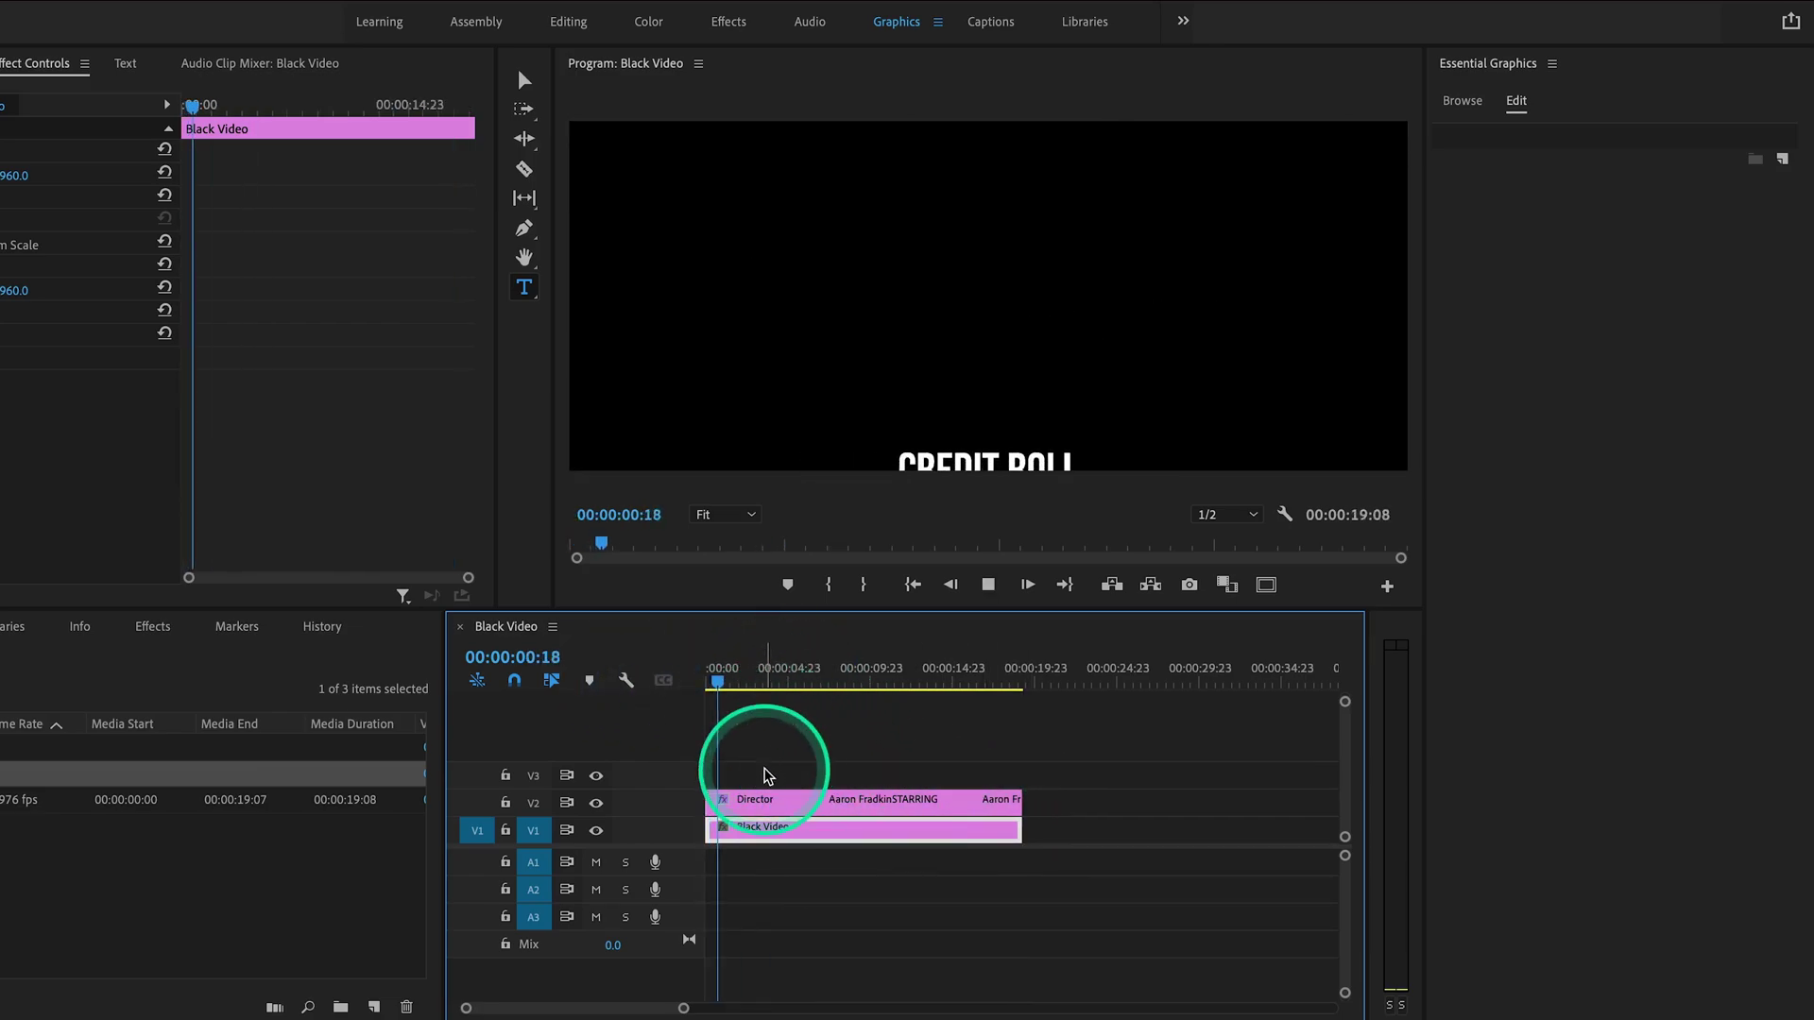